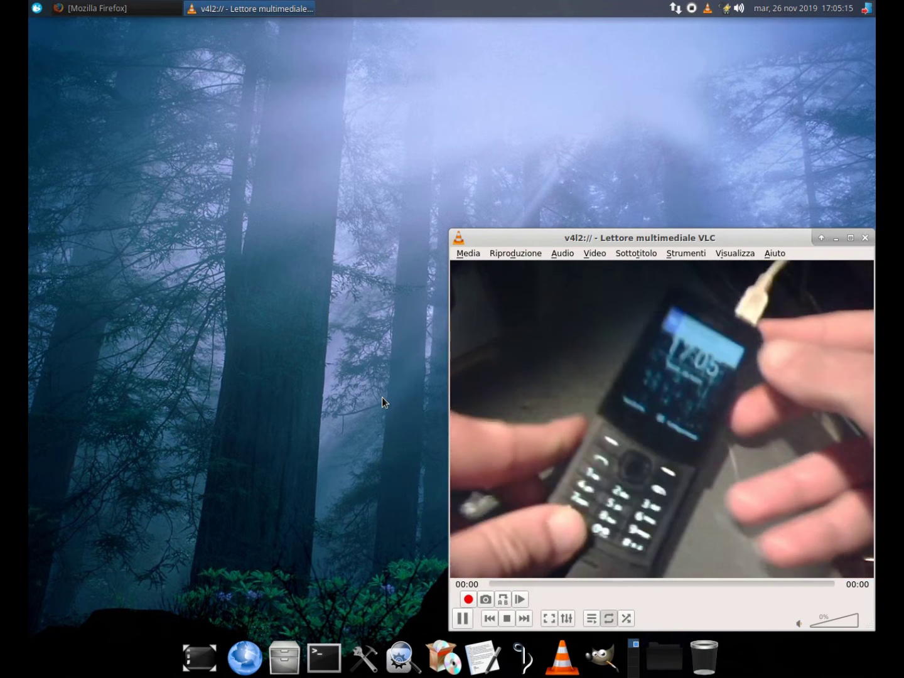
# Open a terminal and run adb shell b2g-info to check the connected phone's memory information.
pyautogui.click(324, 657)
pyautogui.write('adb shell b2')
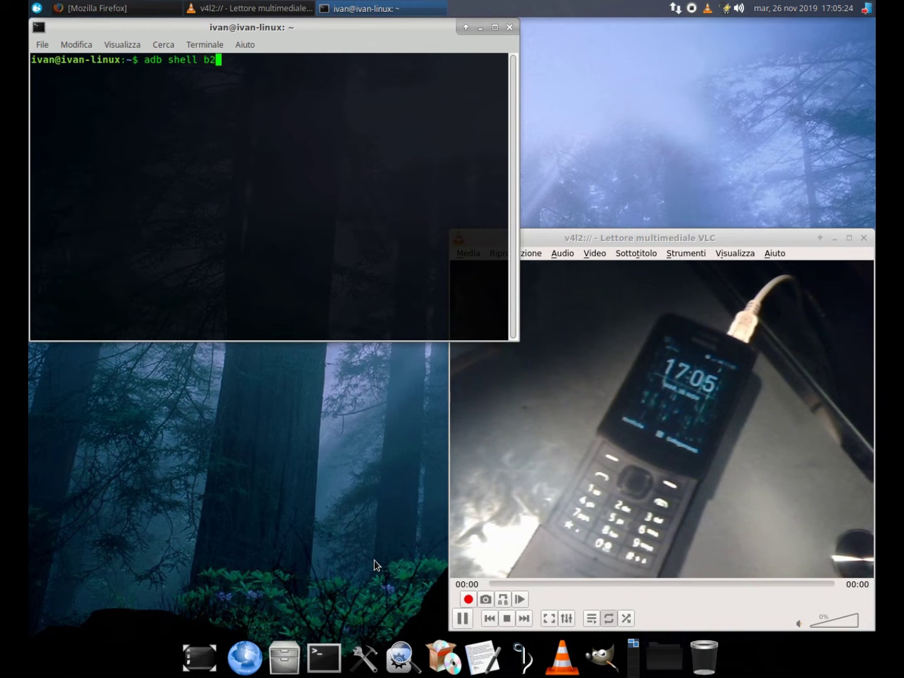
pyautogui.write('g-info')
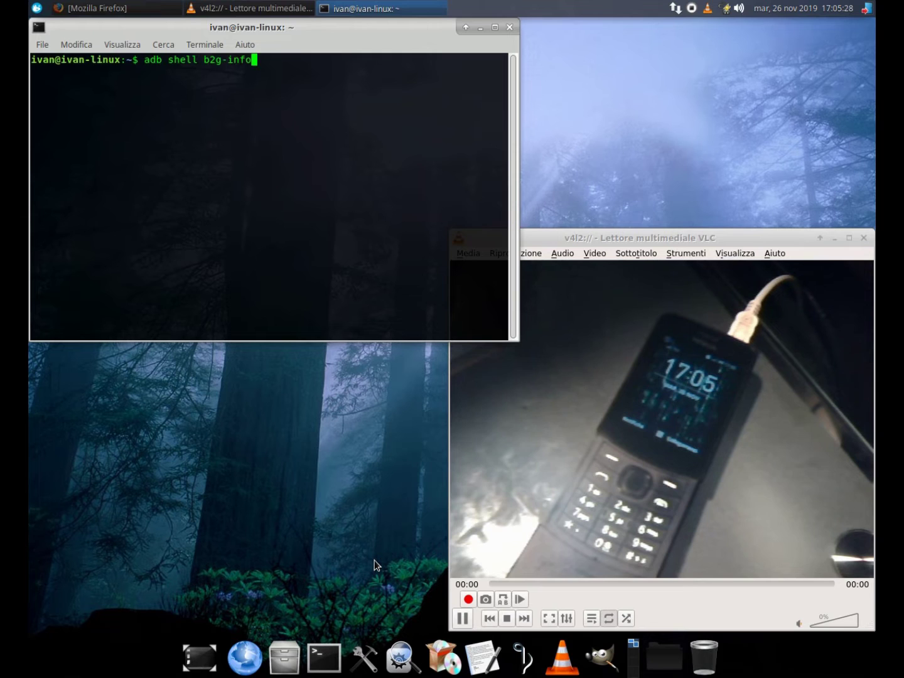
pyautogui.press('Return')
pyautogui.moveTo(109, 144); pyautogui.dragTo(477, 144)
pyautogui.click(473, 77)
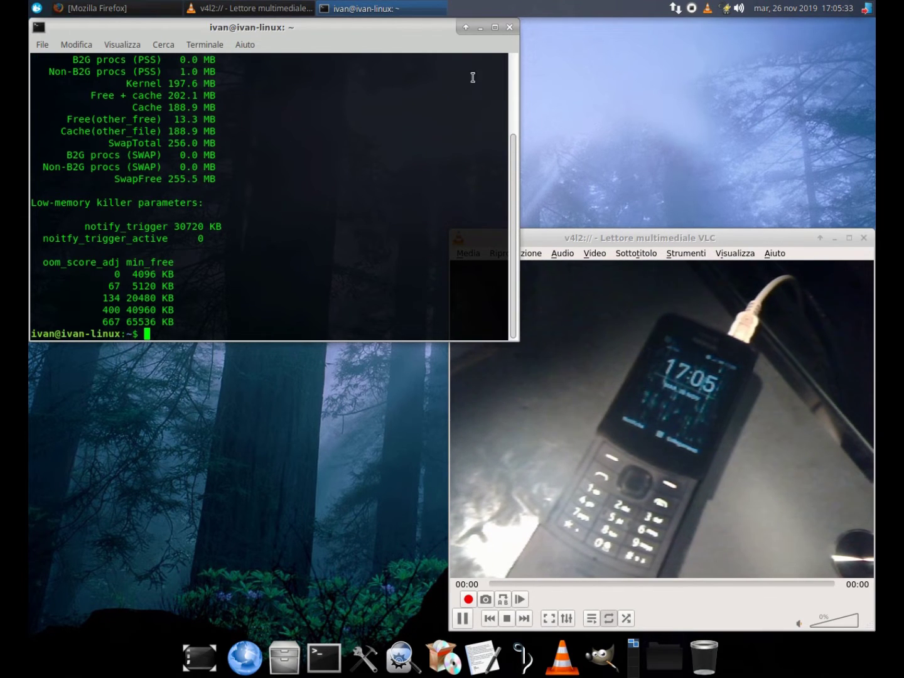
# Switch to Firefox, search the web for bananahackers, and open the BananaHackers.net site.
pyautogui.click(479, 28)
pyautogui.click(126, 9)
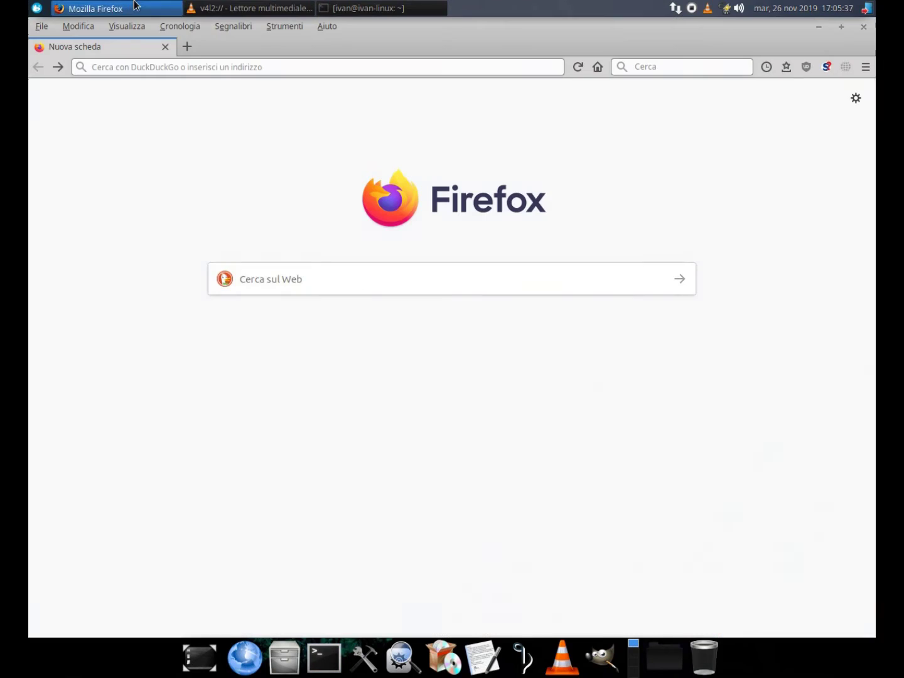
pyautogui.click(348, 288)
pyautogui.write('bananahackers')
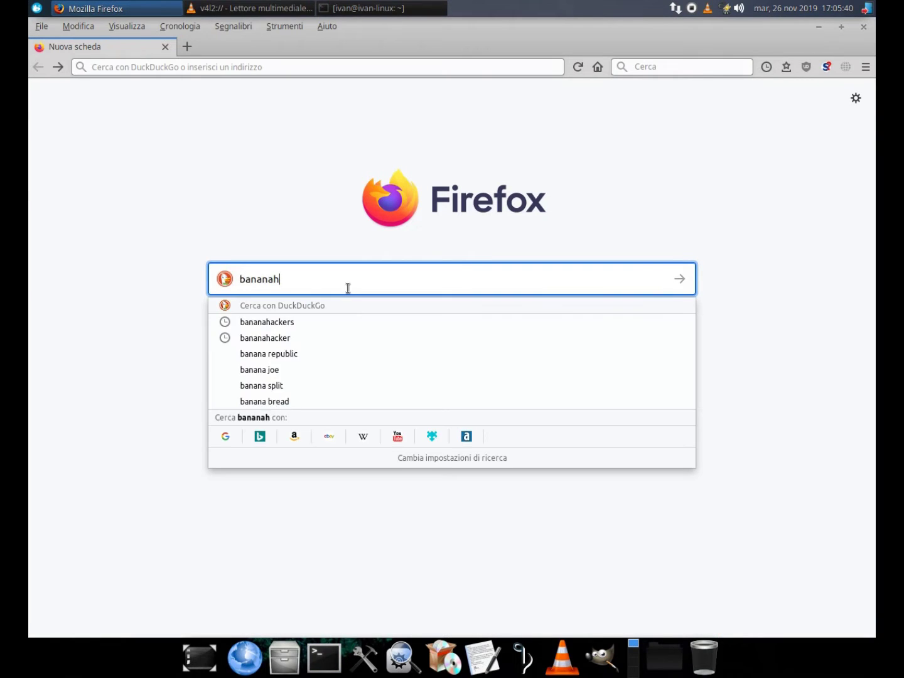
pyautogui.press('Return')
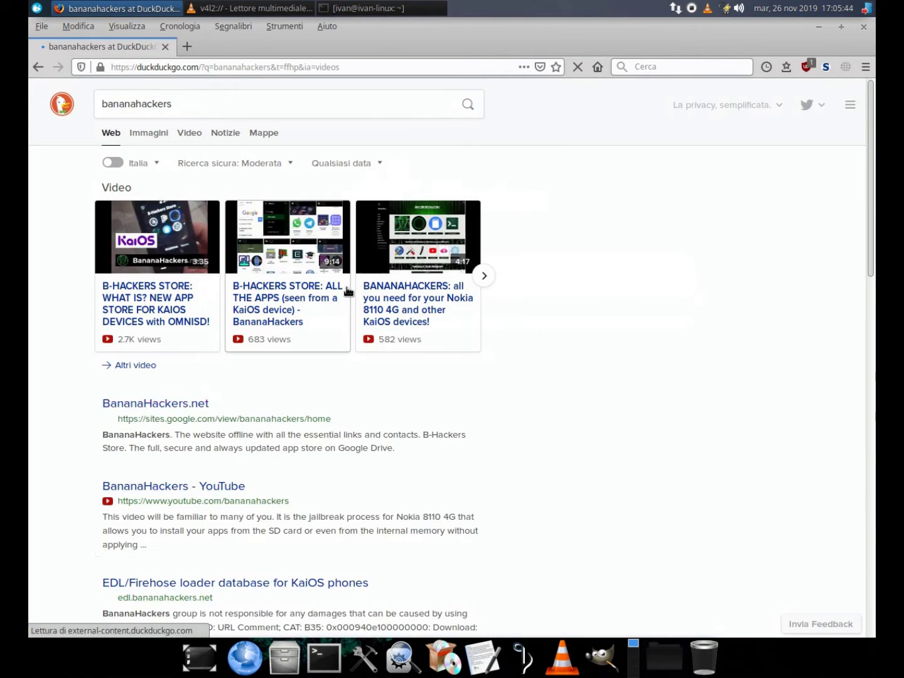
pyautogui.click(158, 406)
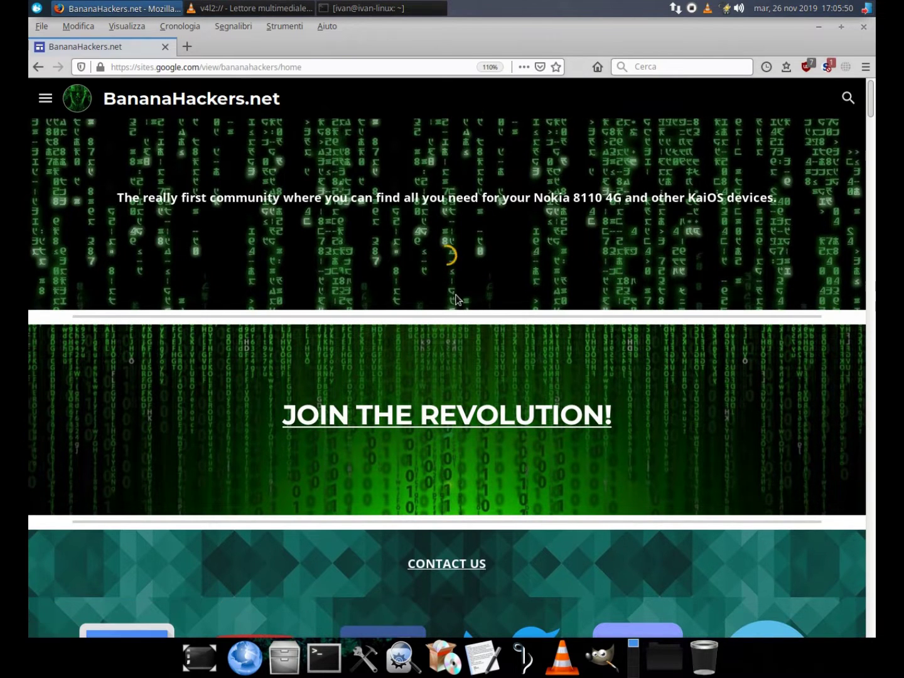
# Open the Customizations section of the BananaHackers site.
pyautogui.scroll(-5, 467, 240)
pyautogui.scroll(-5, 465, 236)
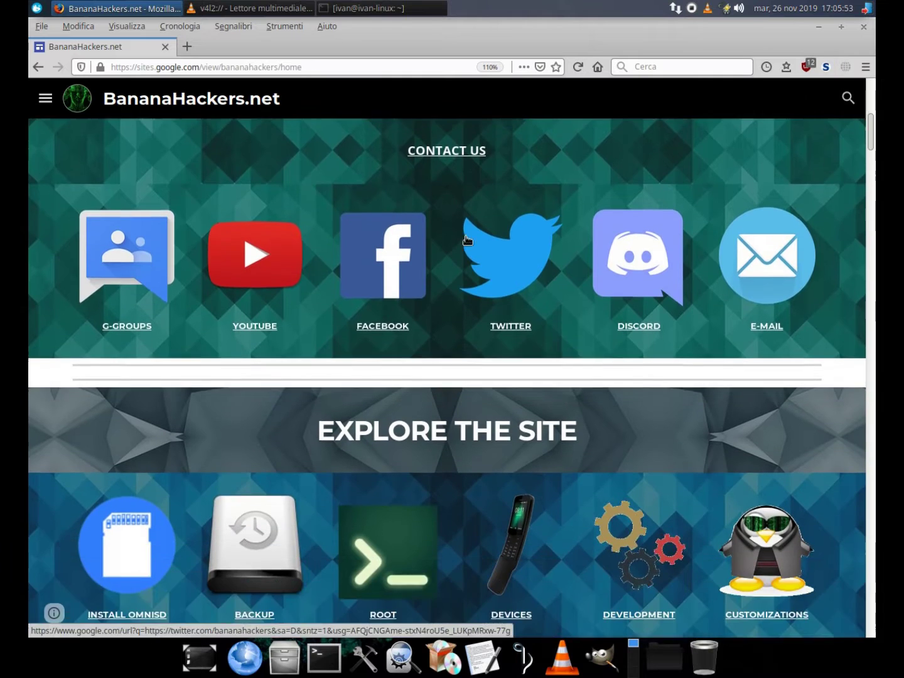
pyautogui.click(745, 408)
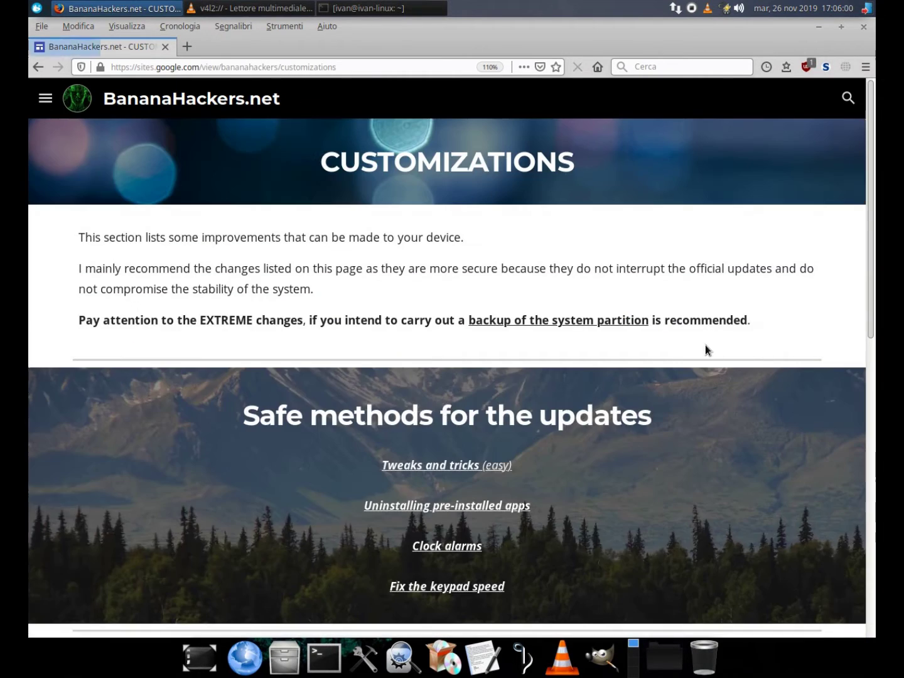
# Open the Swapfile guide listed under the unsafe methods that block updates.
pyautogui.moveTo(579, 172); pyautogui.dragTo(270, 173)
pyautogui.click(449, 226)
pyautogui.scroll(-10, 420, 286)
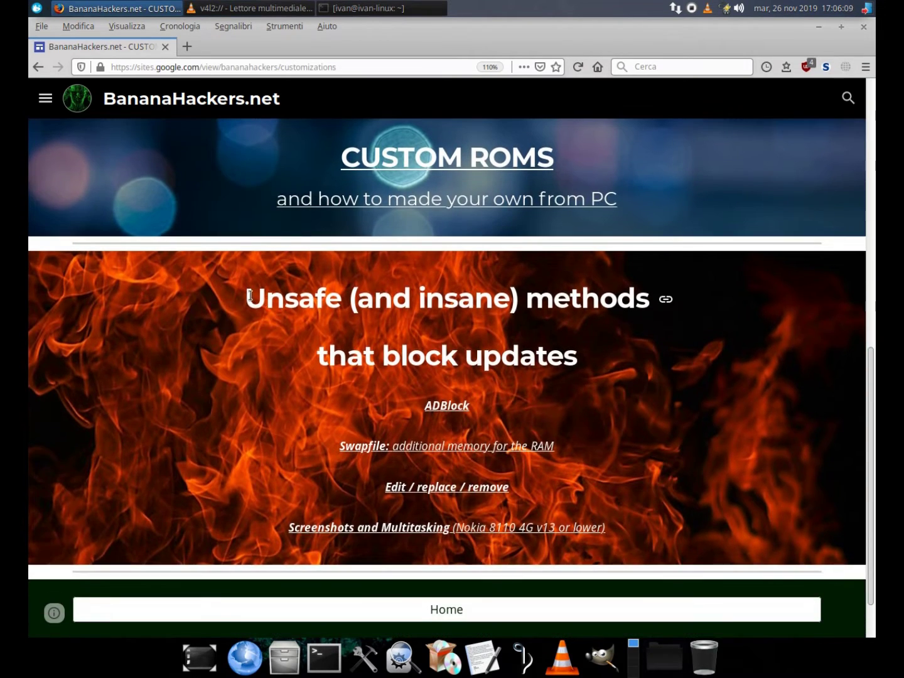
pyautogui.moveTo(250, 295); pyautogui.dragTo(619, 300)
pyautogui.click(628, 301)
pyautogui.moveTo(321, 357); pyautogui.dragTo(534, 357)
pyautogui.click(581, 363)
pyautogui.click(443, 447)
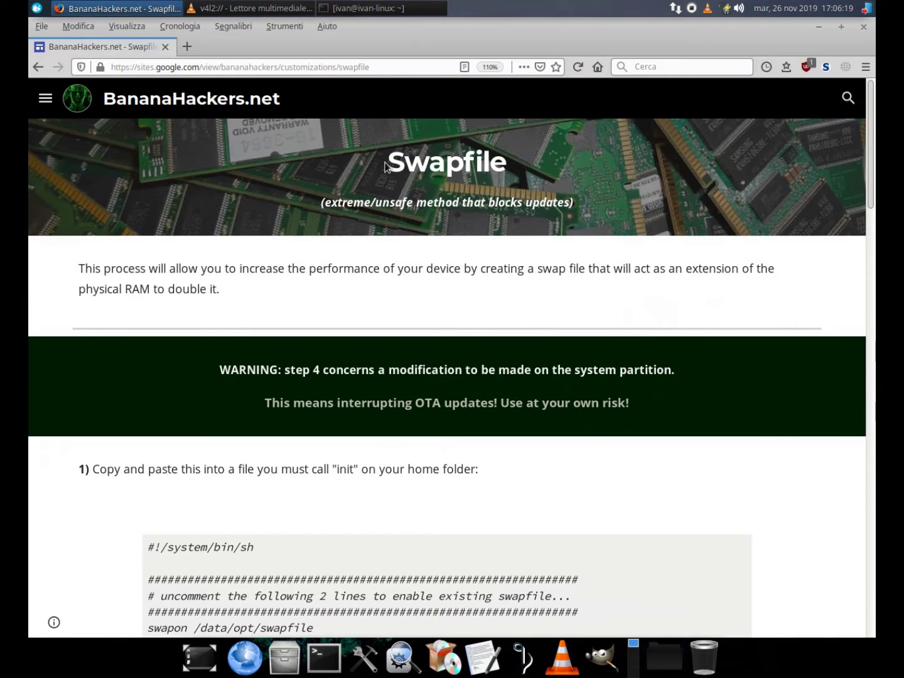
# Copy the complete init script from step 1 of the Swapfile guide, from #!/system/bin/sh through the busybox telnetd line.
pyautogui.moveTo(387, 162); pyautogui.dragTo(508, 163)
pyautogui.click(460, 243)
pyautogui.scroll(-5, 461, 243)
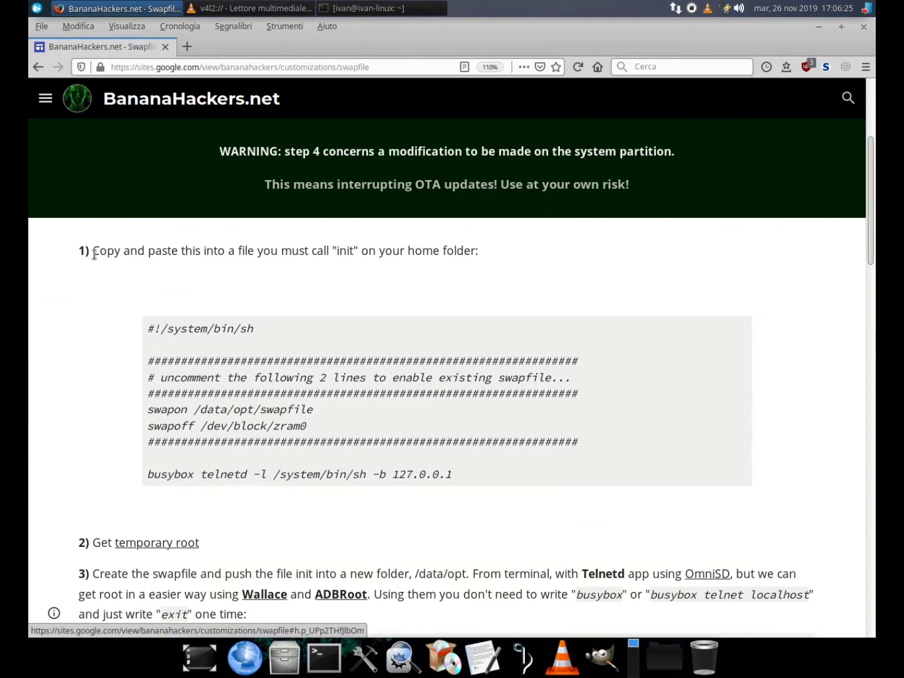
pyautogui.moveTo(94, 253); pyautogui.dragTo(481, 267)
pyautogui.click(481, 267)
pyautogui.moveTo(150, 326); pyautogui.dragTo(459, 472)
pyautogui.rightClick(250, 416)
pyautogui.click(271, 424)
# Create an empty file named init in the home folder using the file manager.
pyautogui.tripleClick(346, 250)
pyautogui.doubleClick(346, 249)
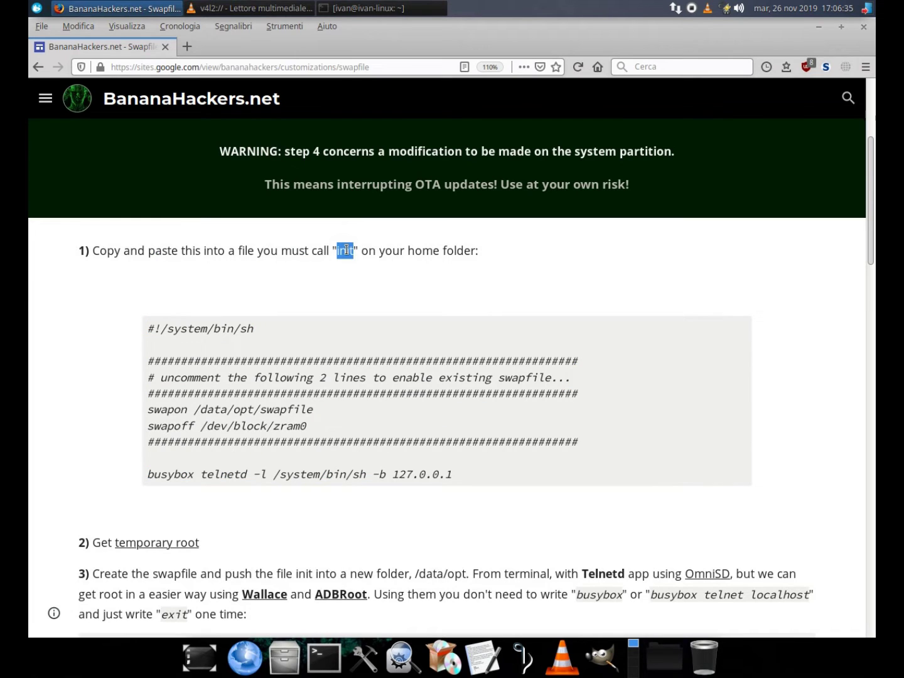
pyautogui.click(350, 288)
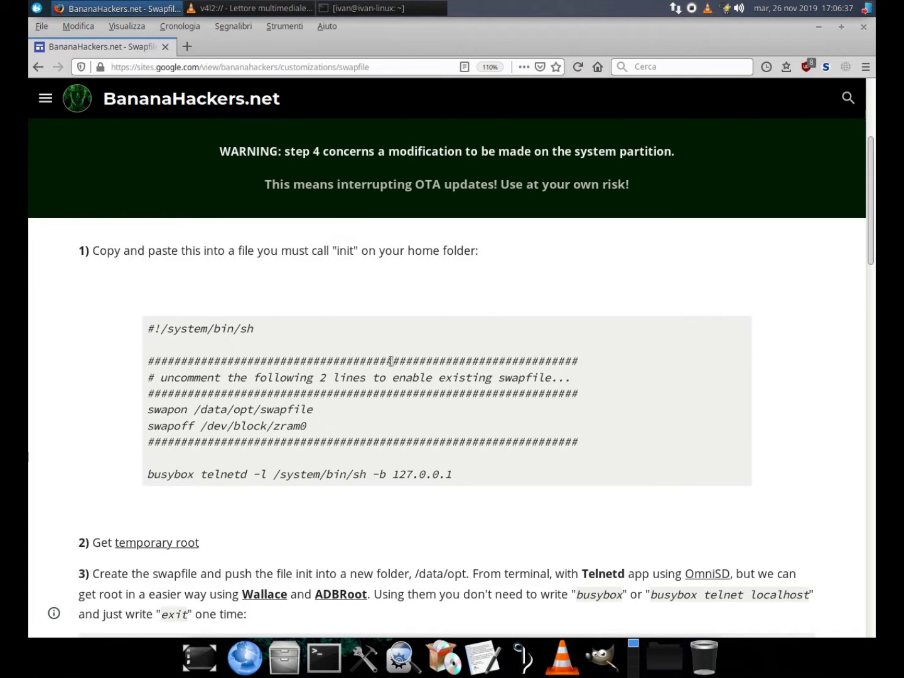
pyautogui.click(284, 657)
pyautogui.rightClick(317, 252)
pyautogui.moveTo(342, 276)
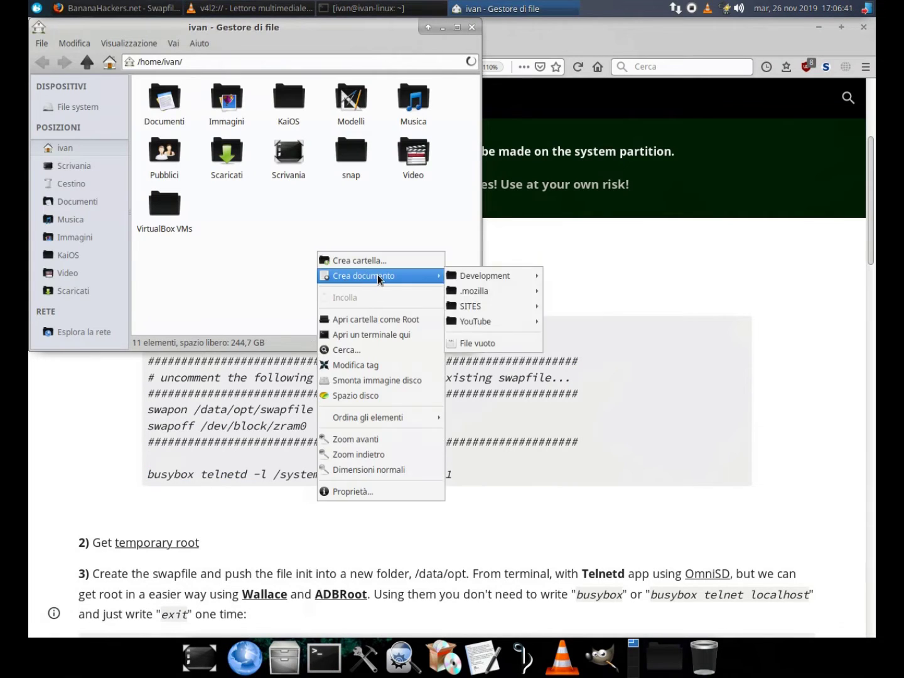
pyautogui.click(489, 344)
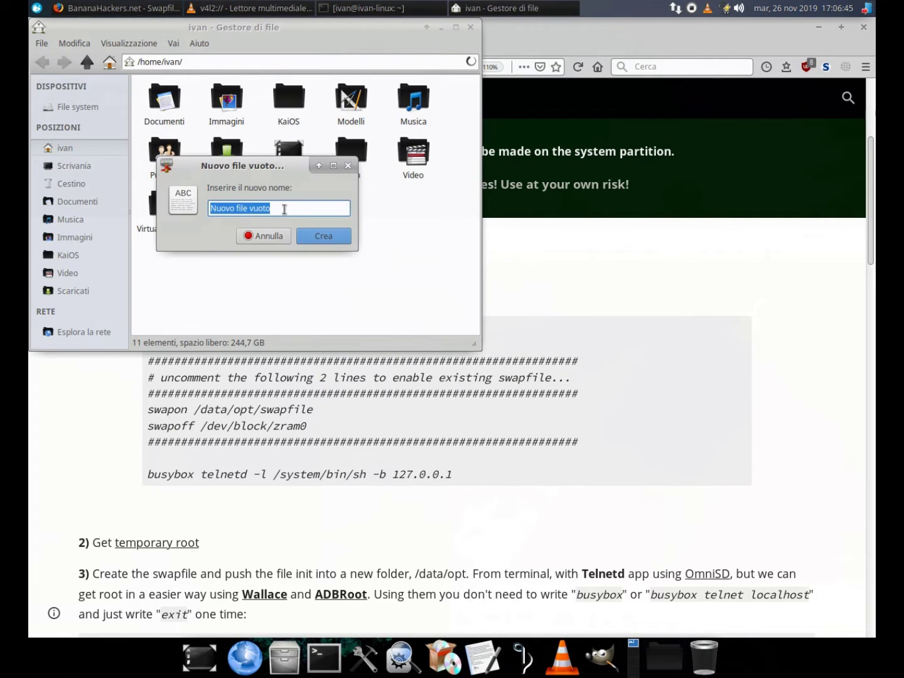
pyautogui.rightClick(284, 209)
pyautogui.click(246, 227)
pyautogui.write('ini')
pyautogui.click(333, 237)
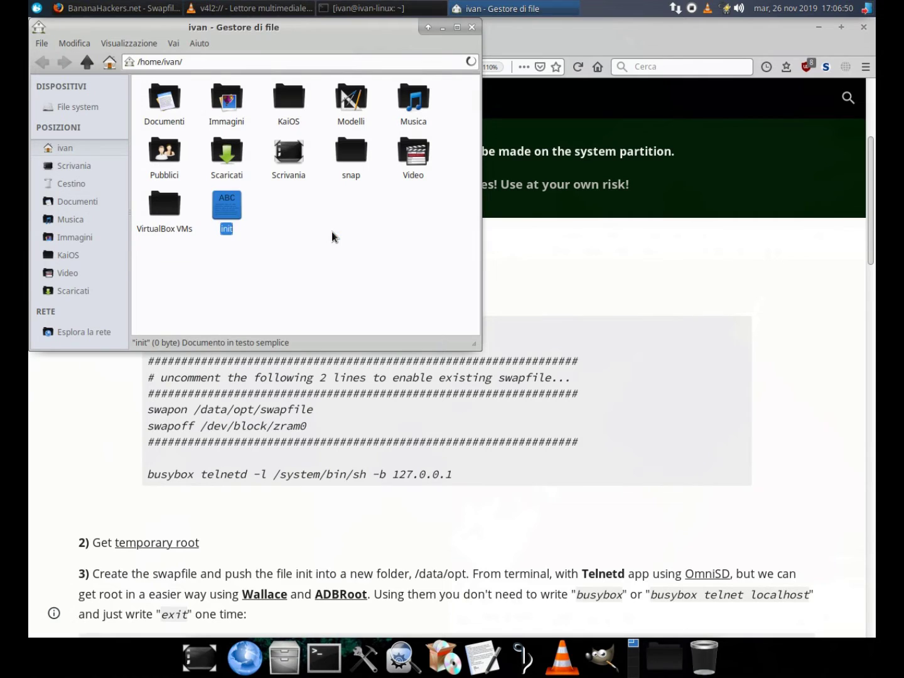
# Paste the copied script into the init file, then save and close it.
pyautogui.doubleClick(227, 208)
pyautogui.rightClick(246, 341)
pyautogui.click(277, 412)
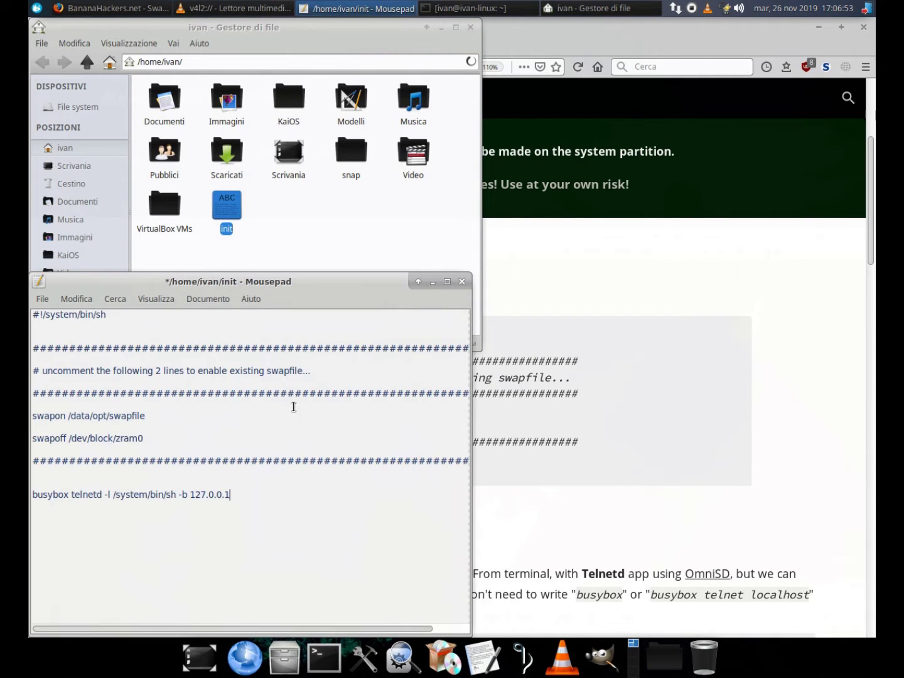
pyautogui.click(460, 282)
pyautogui.click(355, 507)
pyautogui.click(208, 224)
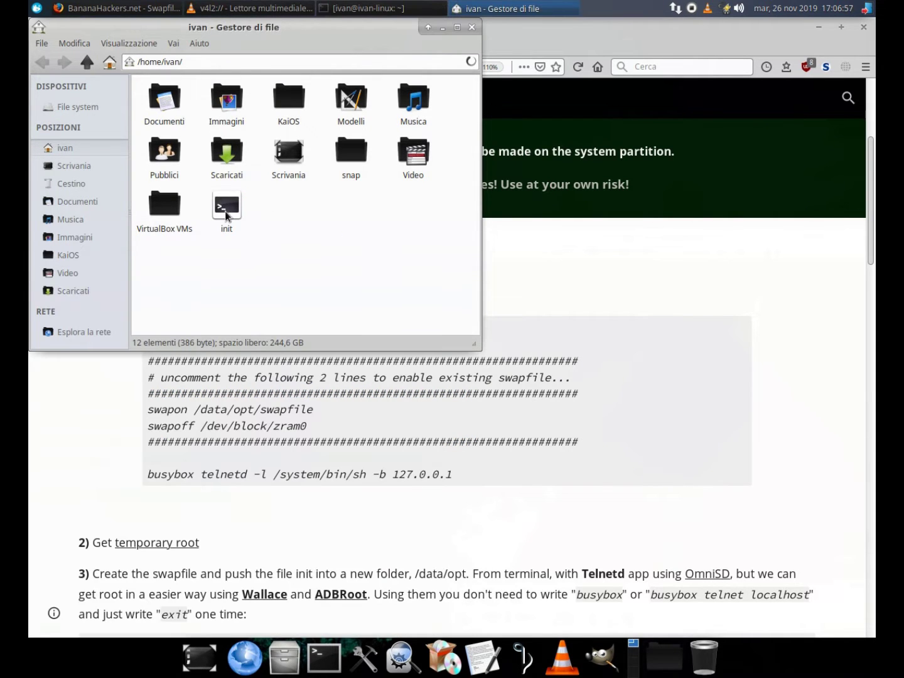
# Read steps 2 and 3 of the guide about getting temporary root and the commands for creating the swapfile.
pyautogui.click(371, 6)
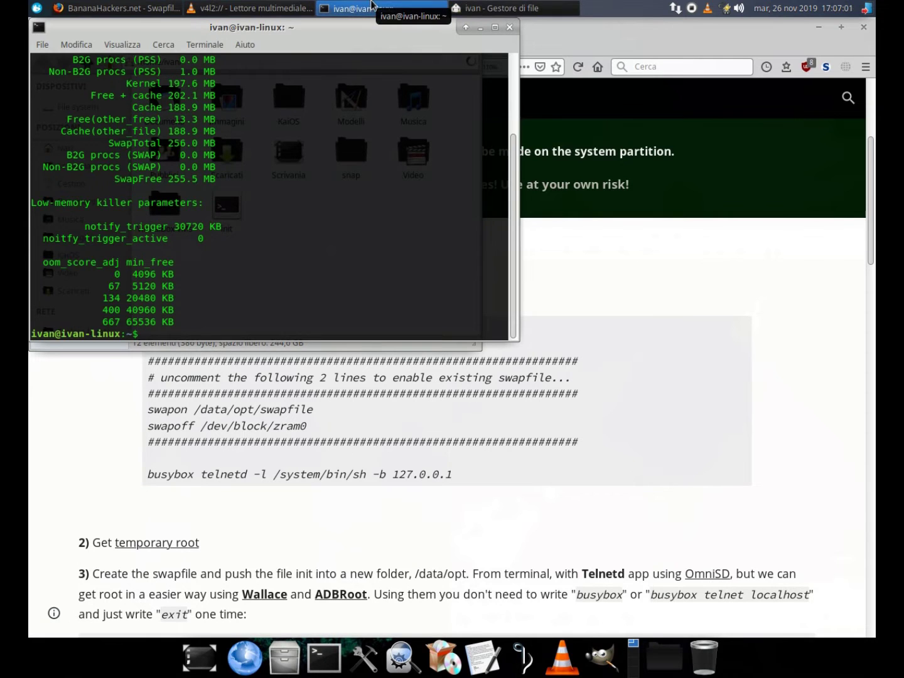
pyautogui.click(370, 7)
pyautogui.scroll(-2, 97, 409)
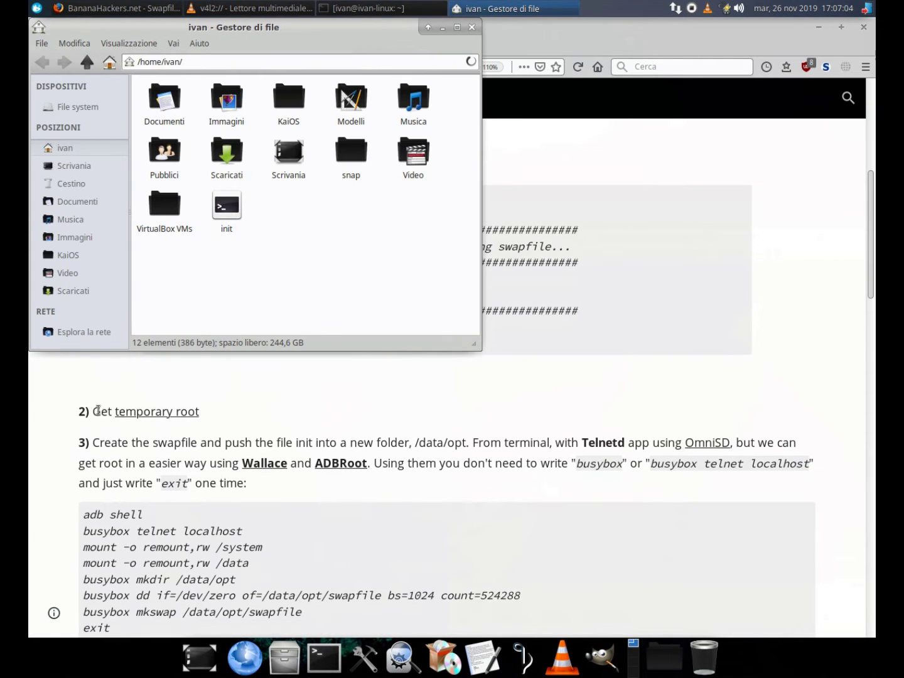
pyautogui.moveTo(97, 410); pyautogui.dragTo(200, 412)
pyautogui.click(162, 444)
pyautogui.moveTo(113, 444); pyautogui.dragTo(568, 447)
pyautogui.click(519, 456)
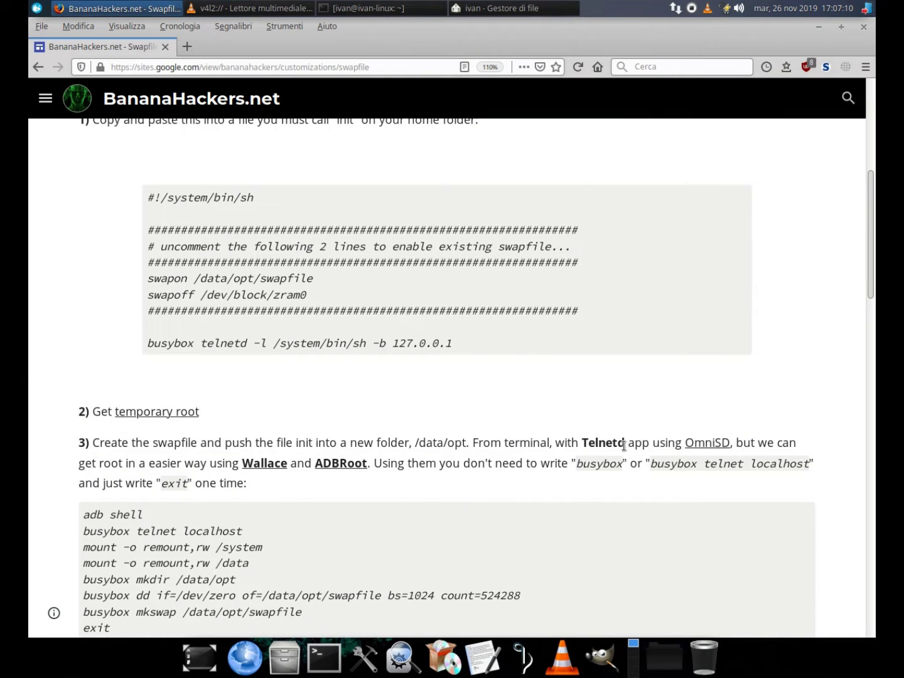
pyautogui.moveTo(758, 443); pyautogui.dragTo(373, 463)
pyautogui.click(302, 463)
pyautogui.moveTo(304, 463); pyautogui.dragTo(810, 459)
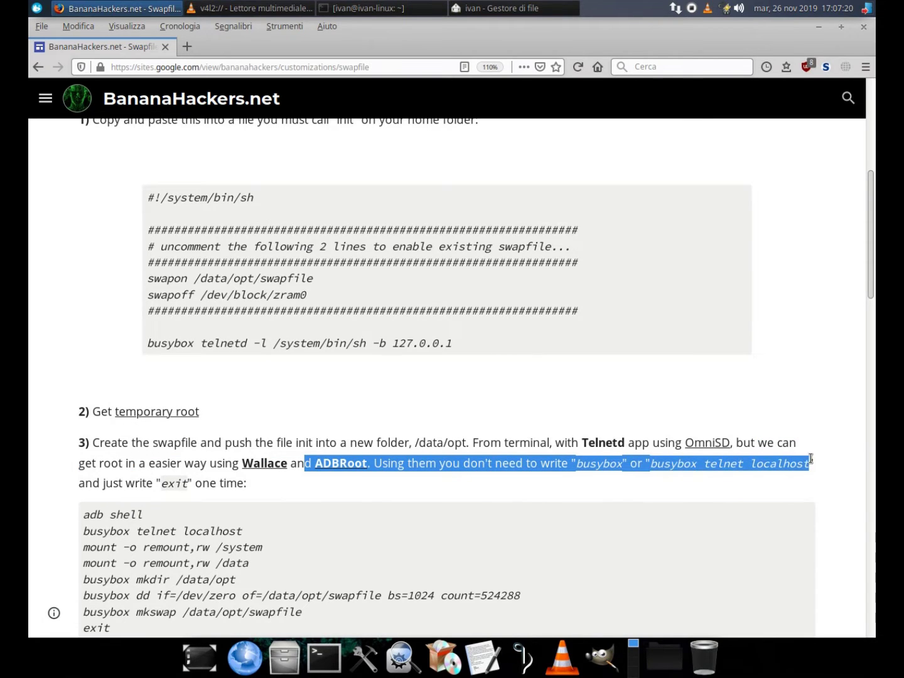
pyautogui.click(363, 504)
pyautogui.scroll(-3, 359, 503)
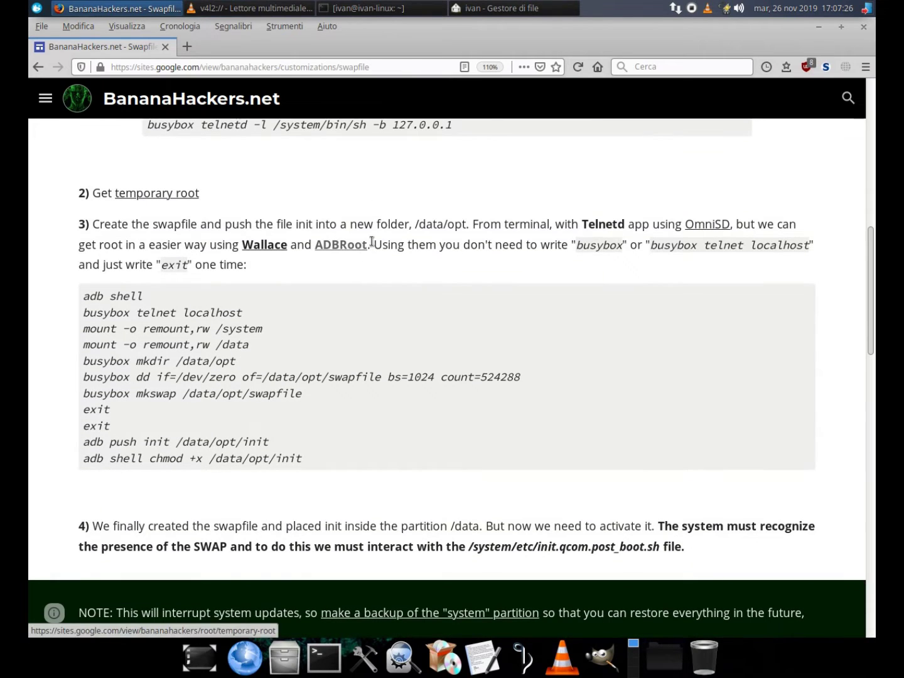
# Bring up the phone's camera view in VLC and start an adb shell in a new terminal window.
pyautogui.click(251, 8)
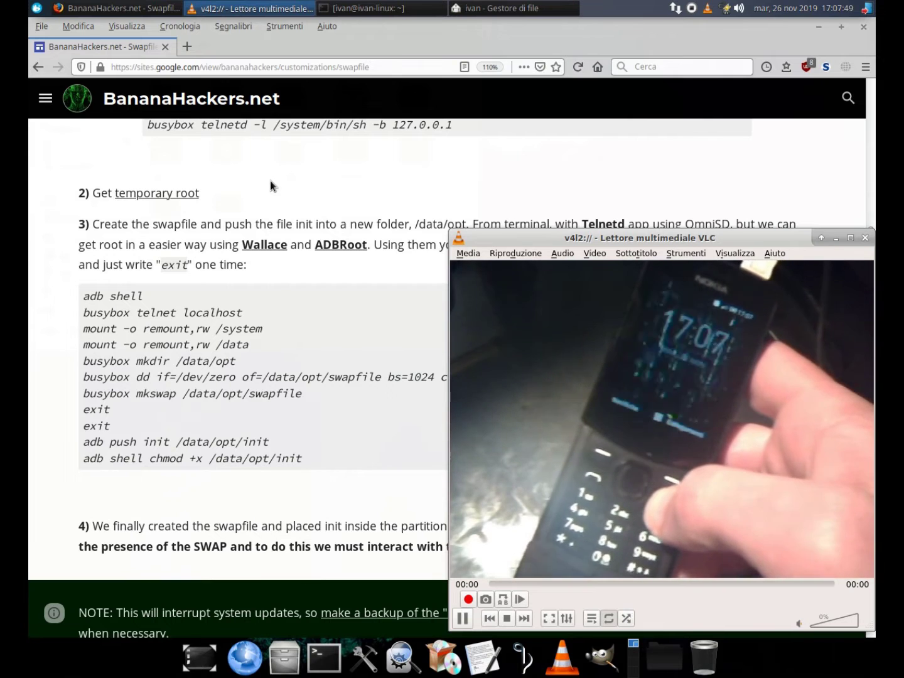
pyautogui.click(409, 6)
pyautogui.scroll(-1, 259, 301)
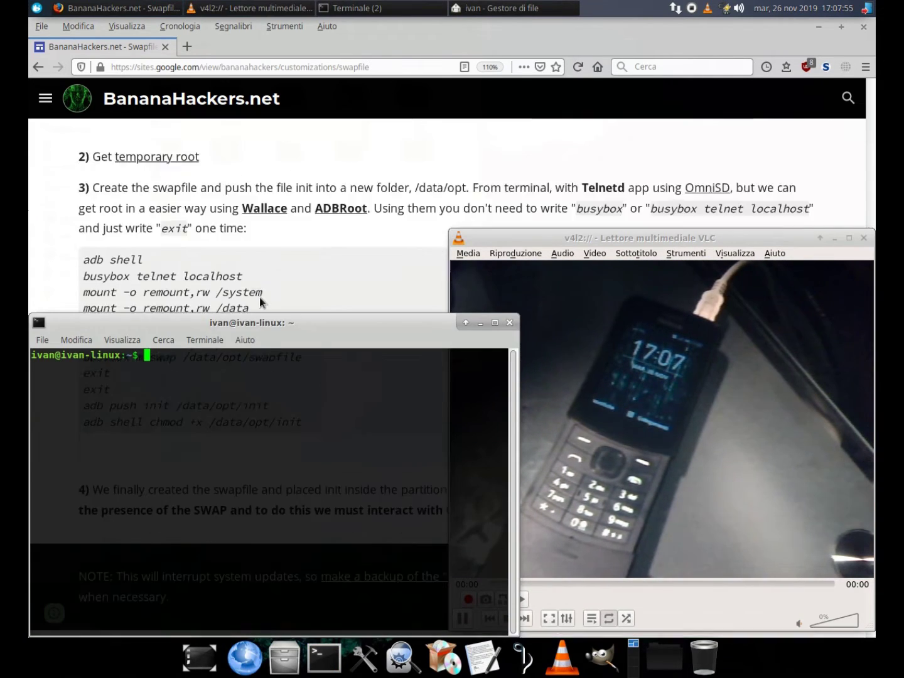
pyautogui.scroll(-3, 259, 302)
pyautogui.write('adb shell')
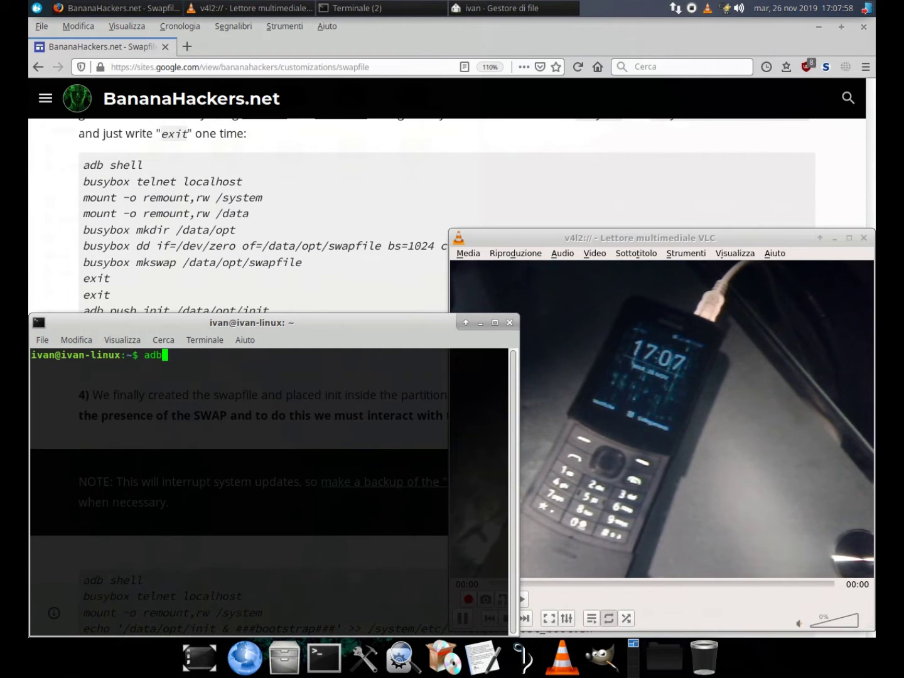
pyautogui.press('Return')
# Remount the phone's /system partition as read-write with mount -o remount,rw /system.
pyautogui.write('m')
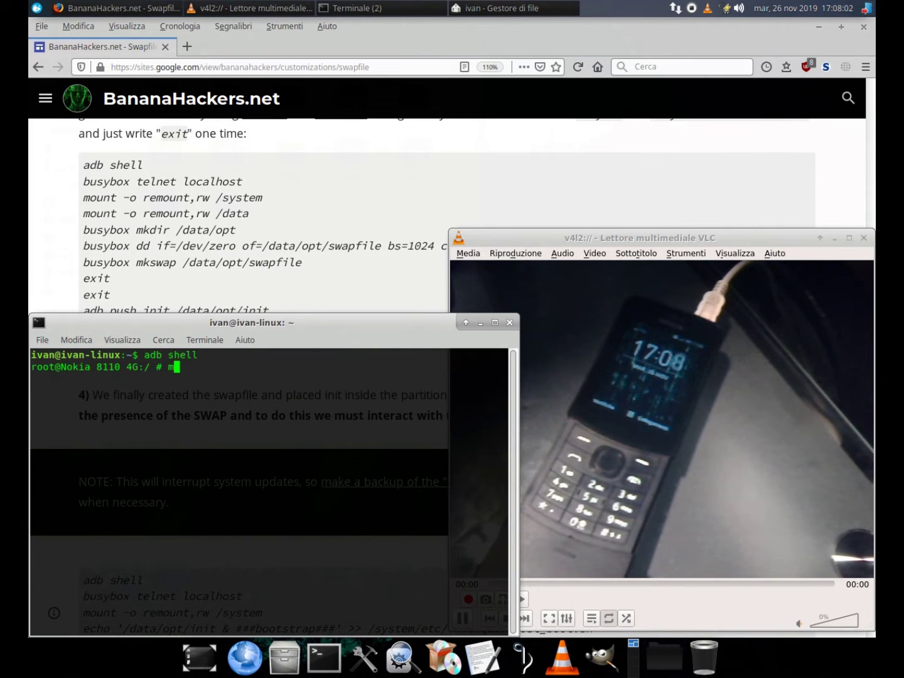
pyautogui.write('ount -o remount,rw /')
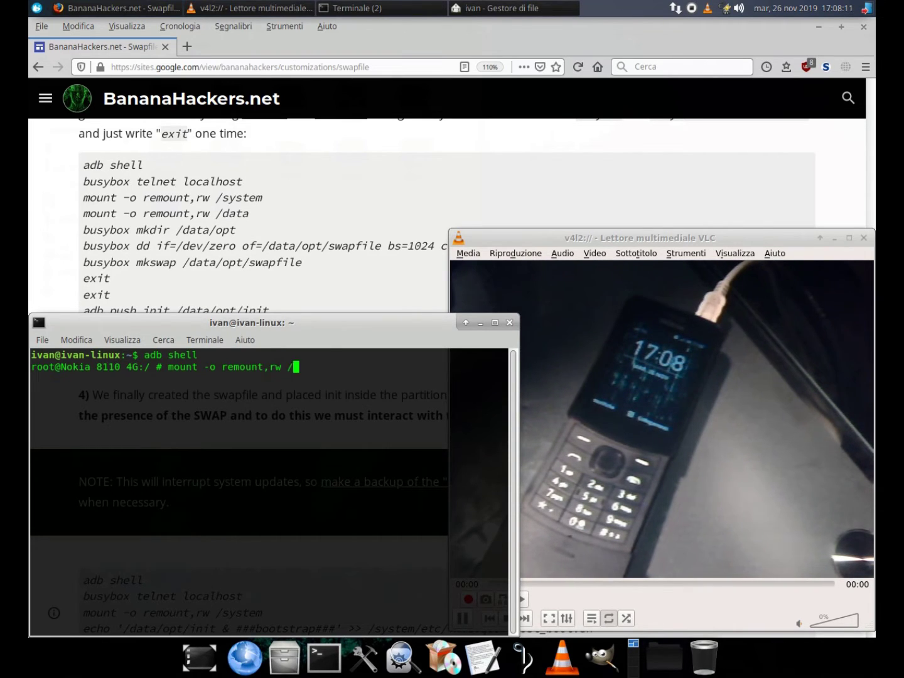
pyautogui.write('system')
pyautogui.press('Return')
# Remount /data as read-write with mount -o remount,rw /data and create the /data/opt folder.
pyautogui.press('Up')
pyautogui.press('BackSpace')
pyautogui.press('BackSpace')
pyautogui.press('BackSpace')
pyautogui.press('BackSpace')
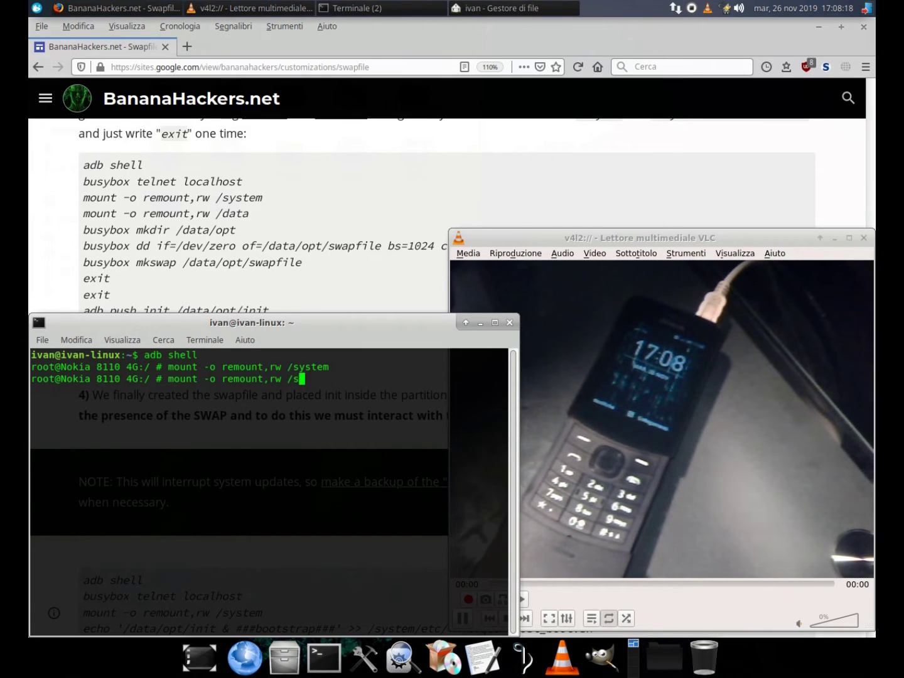
pyautogui.write('data')
pyautogui.press('Return')
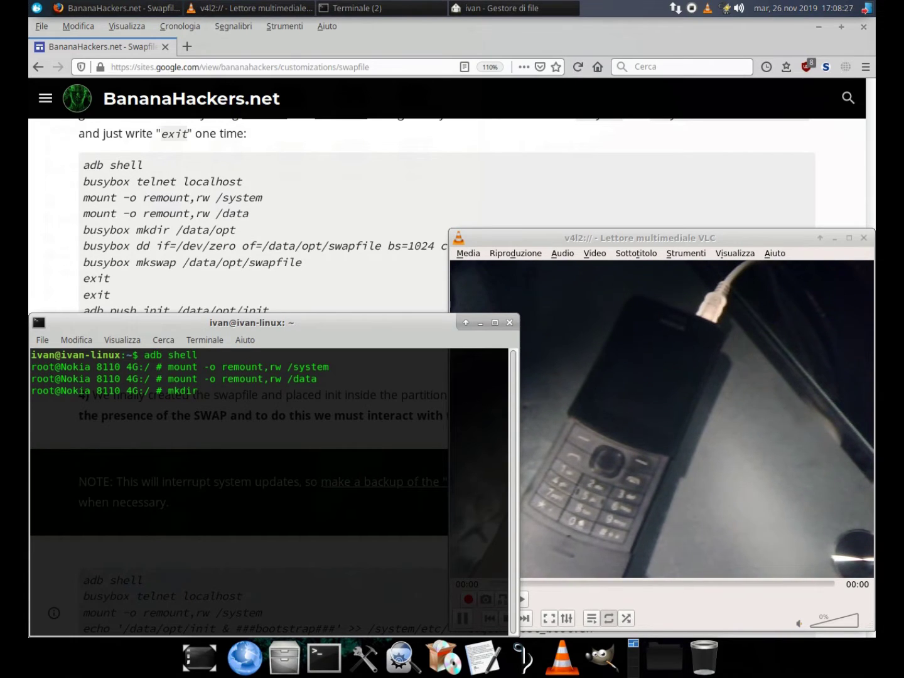
pyautogui.write('mkdir /data/opt')
pyautogui.press('Return')
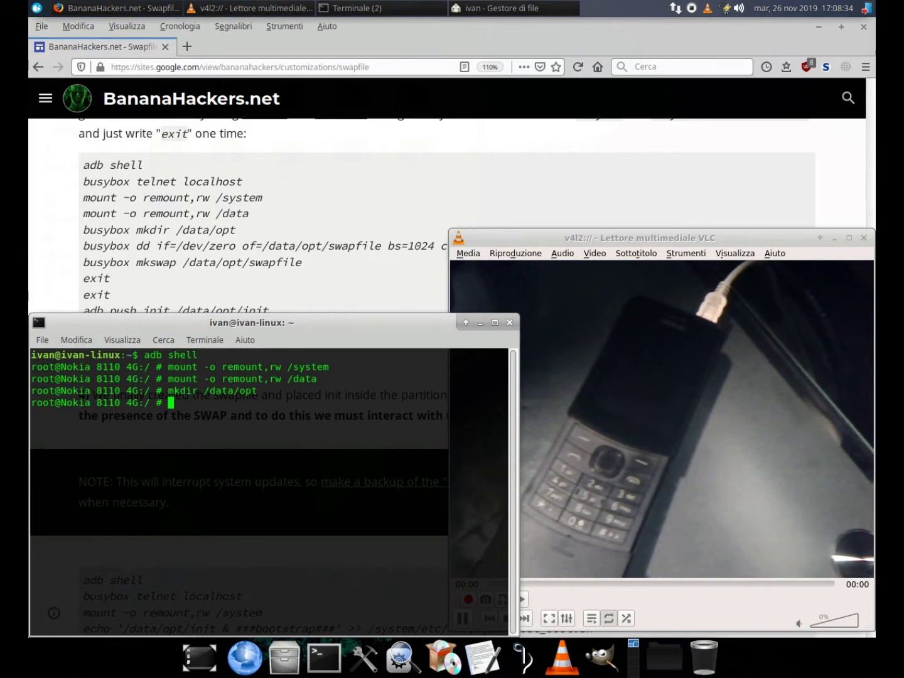
# Copy the command dd if=/dev/zero of=/data/opt/swapfile bs=1024 count=524288 from the guide, without the busybox prefix.
pyautogui.click(137, 246)
pyautogui.moveTo(136, 246); pyautogui.dragTo(518, 249)
pyautogui.doubleClick(506, 247)
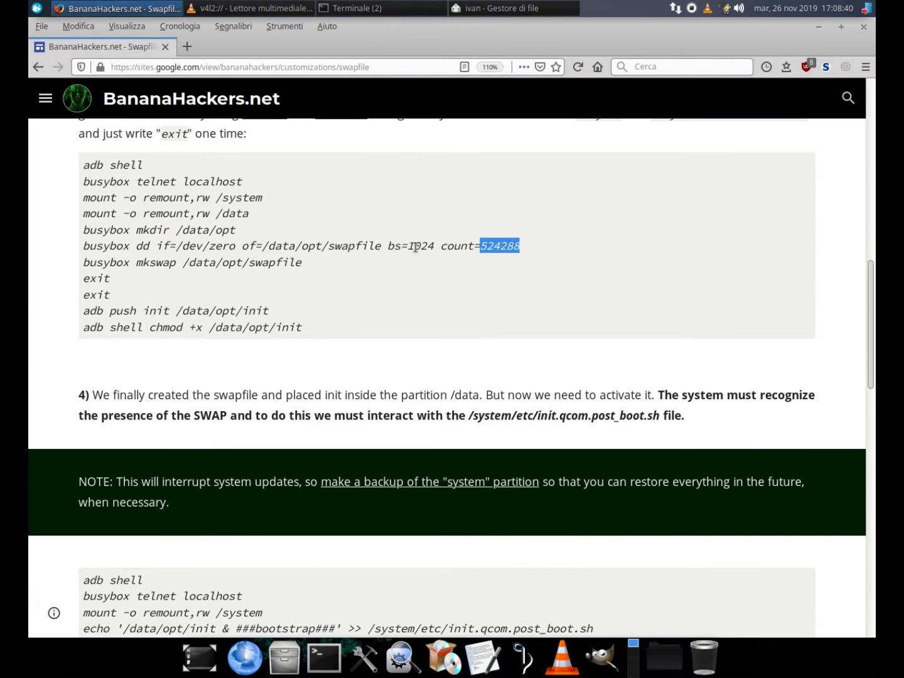
pyautogui.moveTo(137, 246); pyautogui.dragTo(520, 247)
pyautogui.press('cmd+c')
pyautogui.rightClick(512, 250)
pyautogui.click(542, 259)
# Run the copied dd command in the phone's adb shell to create /data/opt/swapfile, and check the transferred size.
pyautogui.click(361, 8)
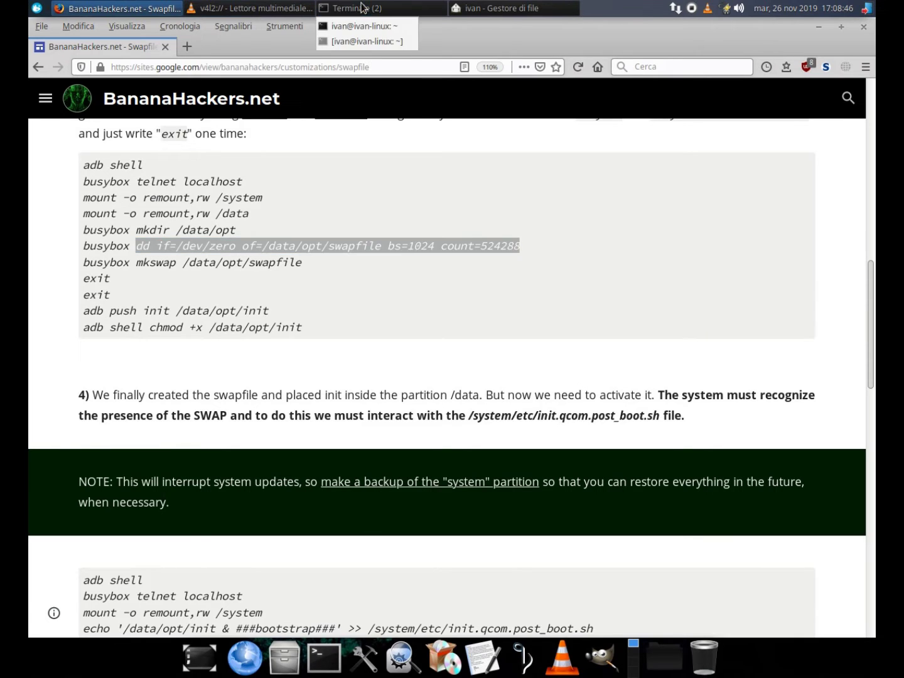
pyautogui.click(358, 27)
pyautogui.rightClick(262, 420)
pyautogui.click(281, 464)
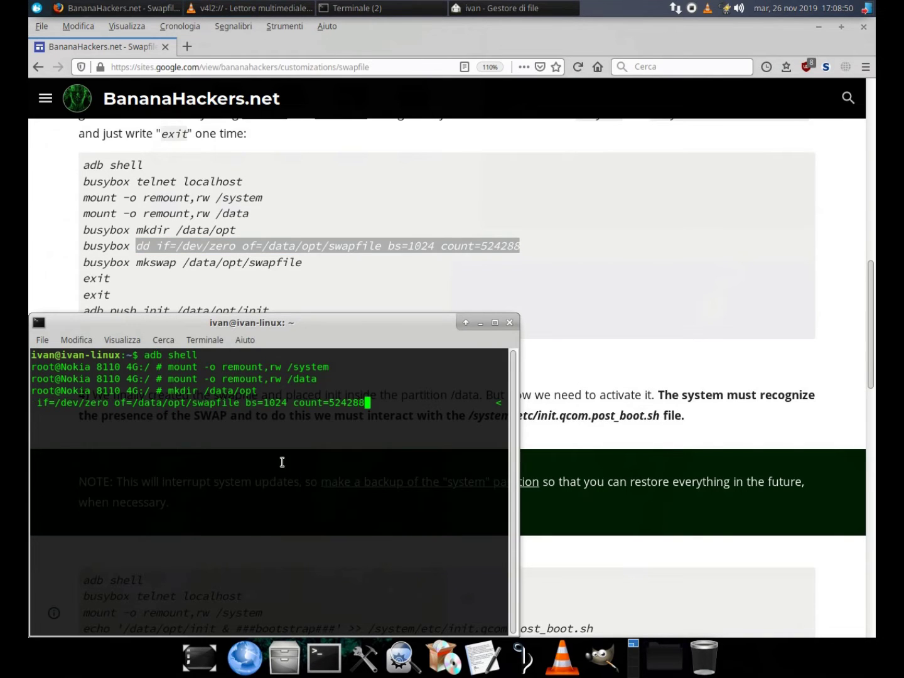
pyautogui.press('Return')
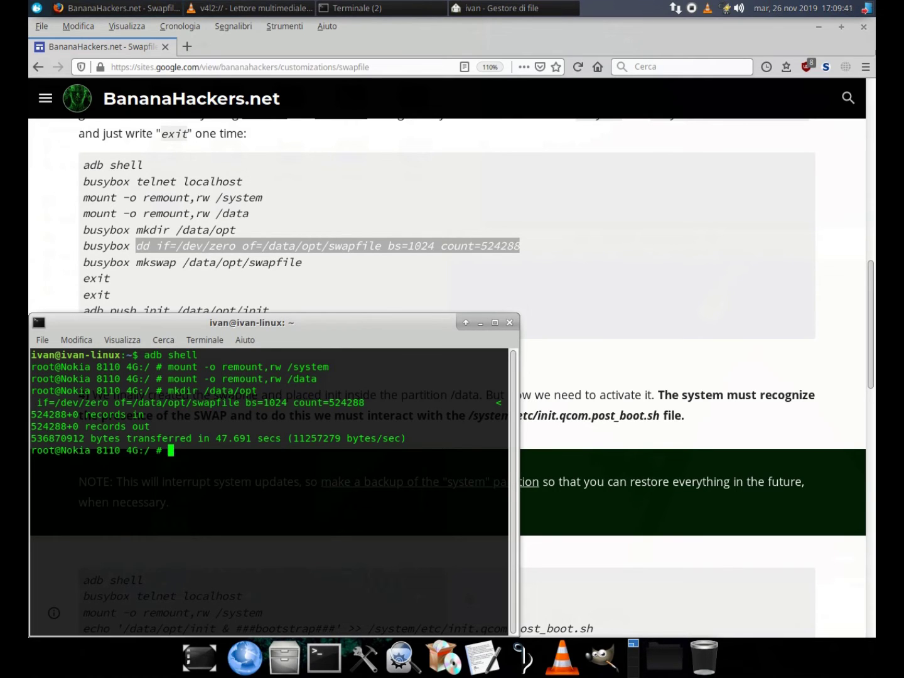
pyautogui.moveTo(34, 436); pyautogui.dragTo(415, 440)
pyautogui.click(345, 459)
# Format the file as swap space with mkswap /data/opt/swapfile and check the reported swap size.
pyautogui.write('mkswap /daTa/opt/swapfil')
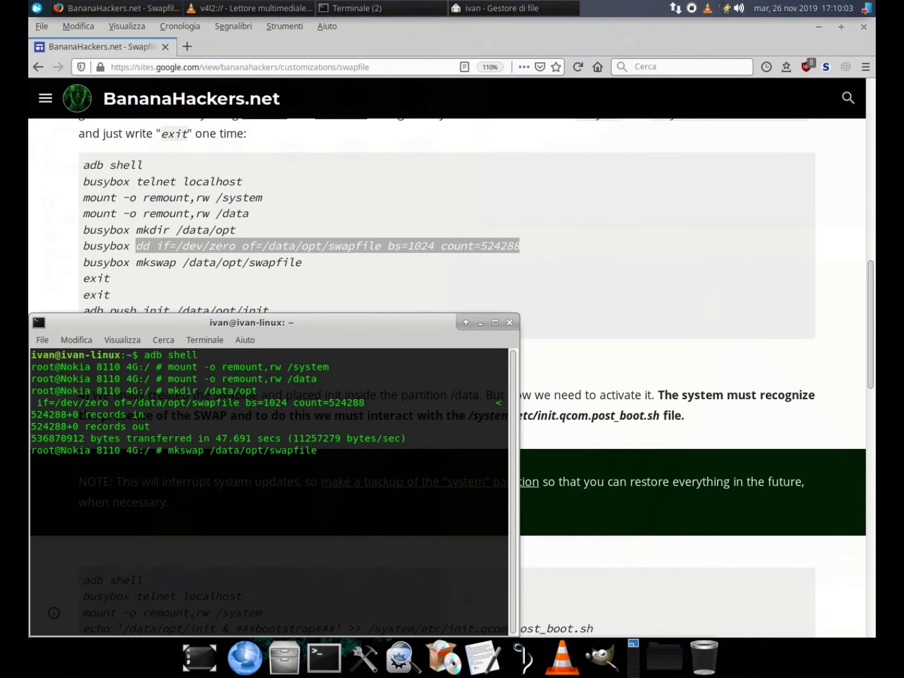
pyautogui.write('e')
pyautogui.press('Return')
pyautogui.moveTo(169, 464); pyautogui.dragTo(31, 464)
pyautogui.click(237, 503)
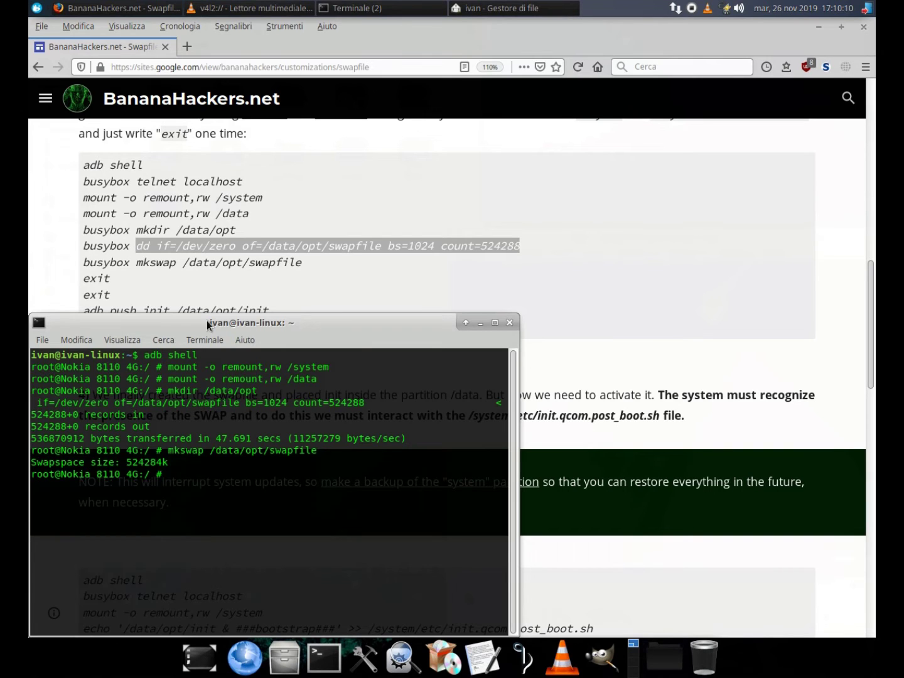
# Check the init script in the home folder and push it from a new terminal with adb push init /data/opt/init.
pyautogui.scroll(-3, 212, 290)
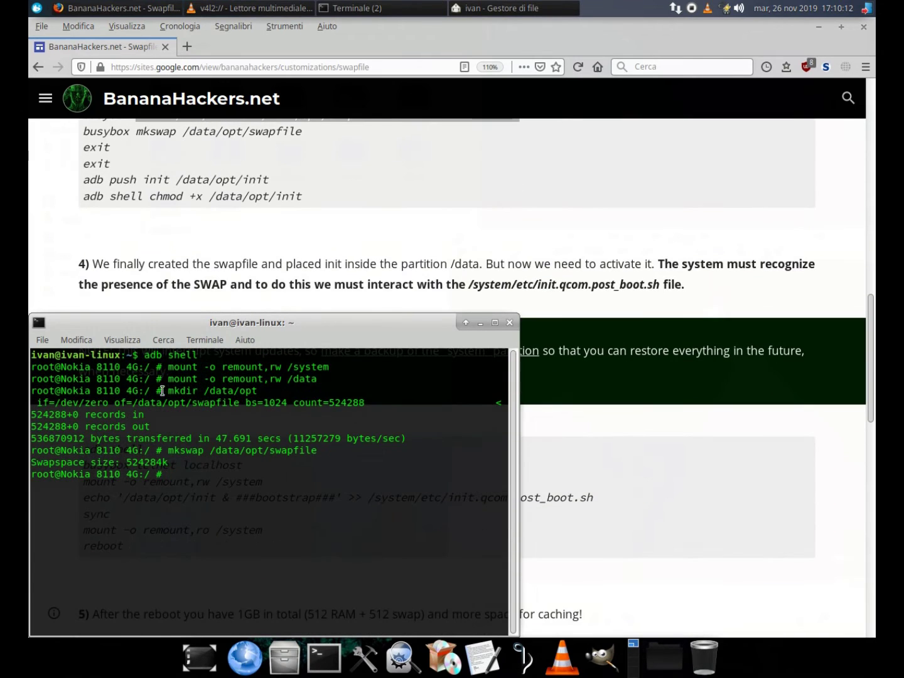
pyautogui.click(325, 658)
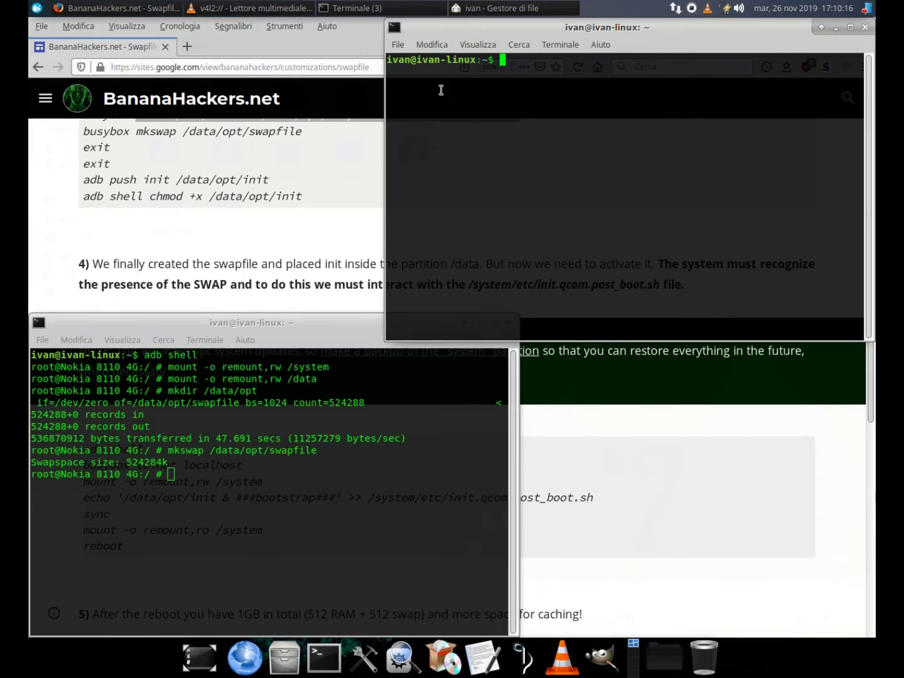
pyautogui.click(512, 8)
pyautogui.click(233, 207)
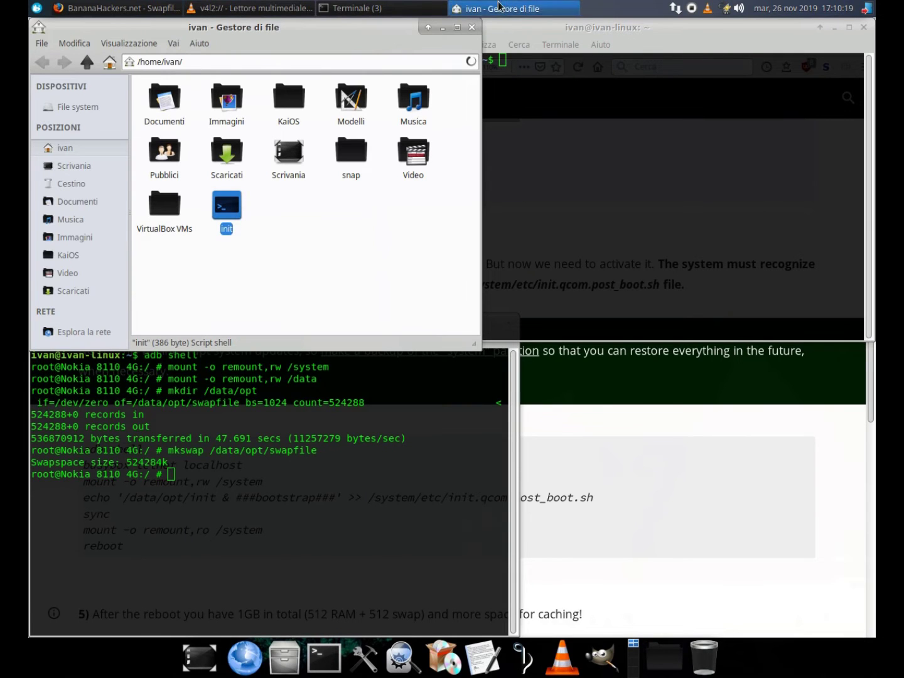
pyautogui.click(471, 28)
pyautogui.write('adb push ')
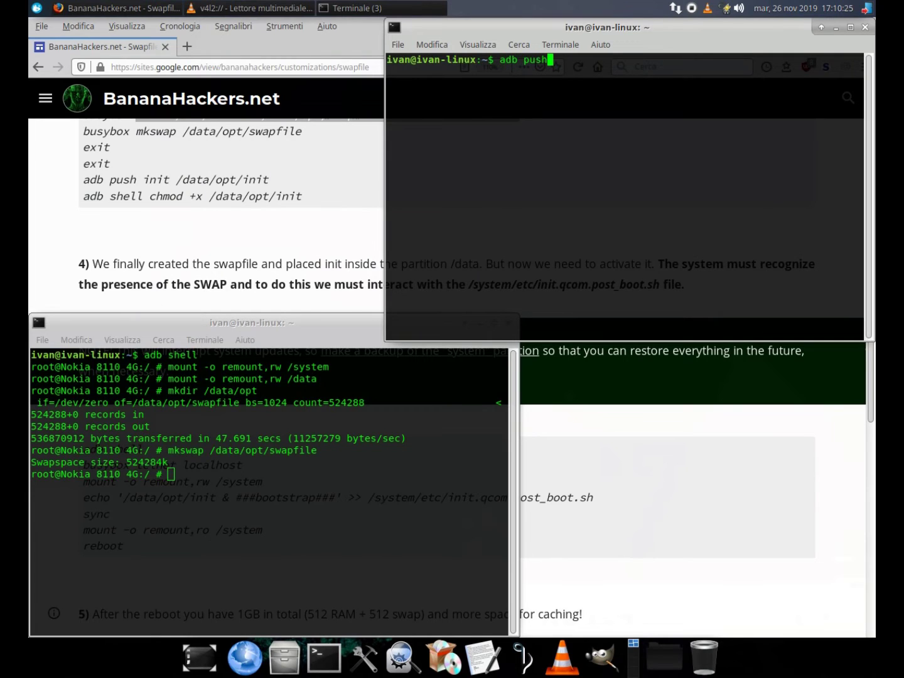
pyautogui.write('init /data/opt/init')
pyautogui.press('Return')
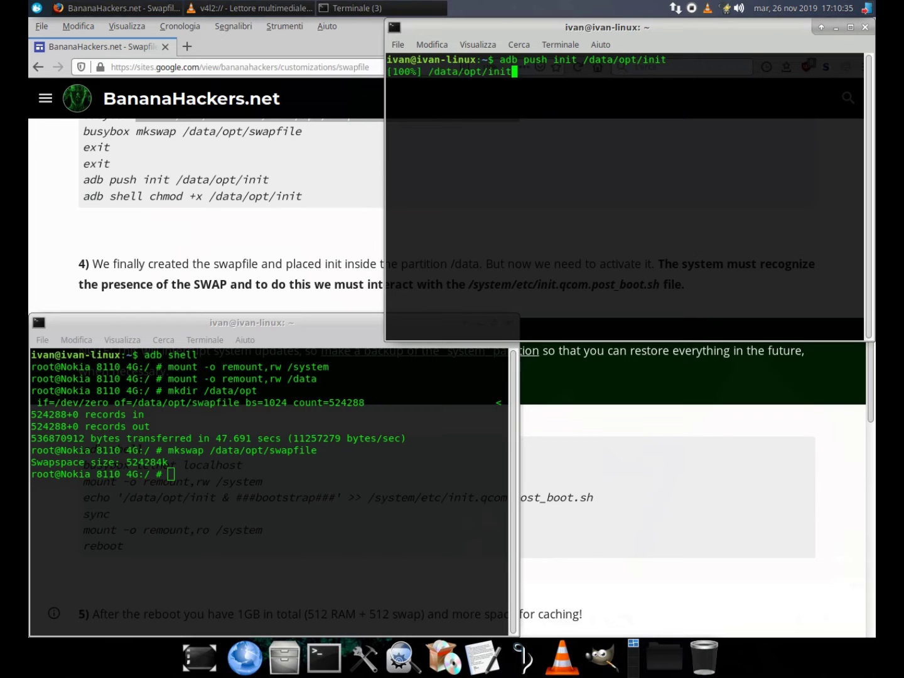
# Make the pushed script executable with adb shell chmod +x /data/opt/init and close that terminal window.
pyautogui.write('adb shell chmod')
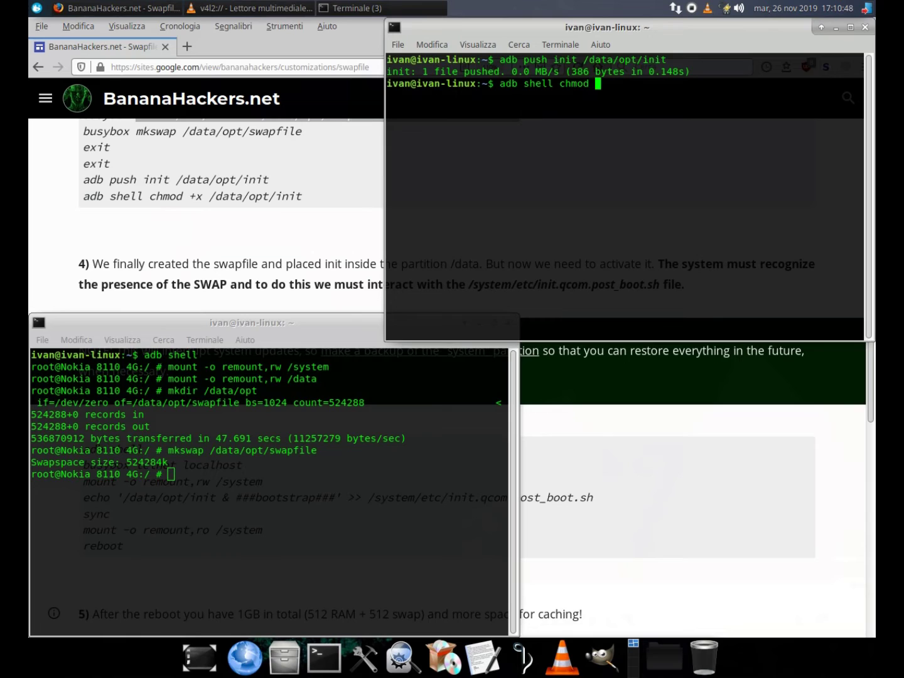
pyautogui.write(' +x /data/opt/init')
pyautogui.press('Return')
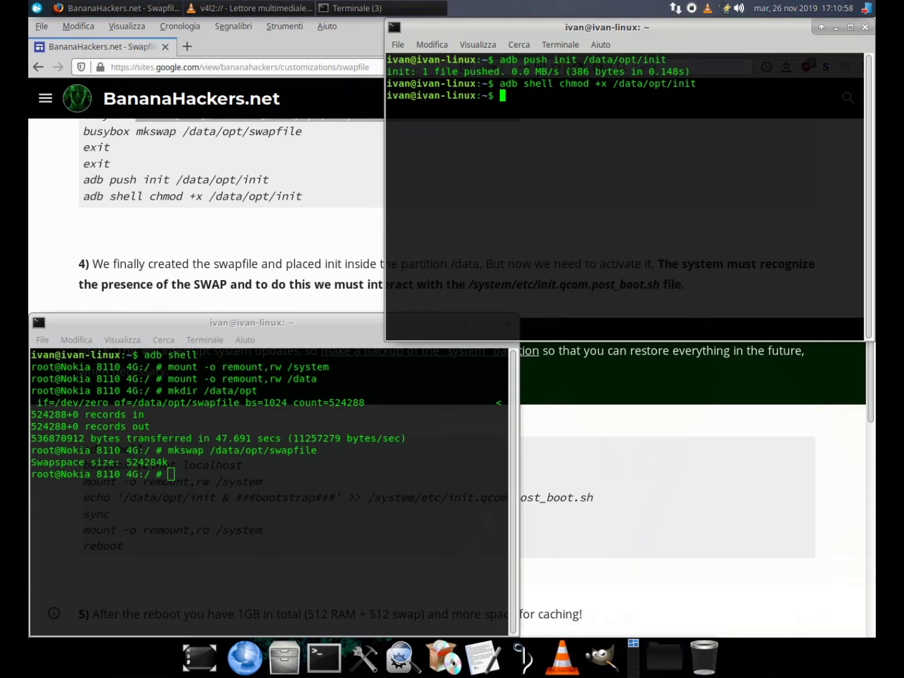
pyautogui.click(864, 27)
# Read step 4 of the guide on activating swap through /system/etc/init.qcom.post_boot.sh and its note about system updates.
pyautogui.scroll(-3, 295, 210)
pyautogui.moveTo(96, 126); pyautogui.dragTo(678, 154)
pyautogui.click(606, 137)
pyautogui.click(299, 158)
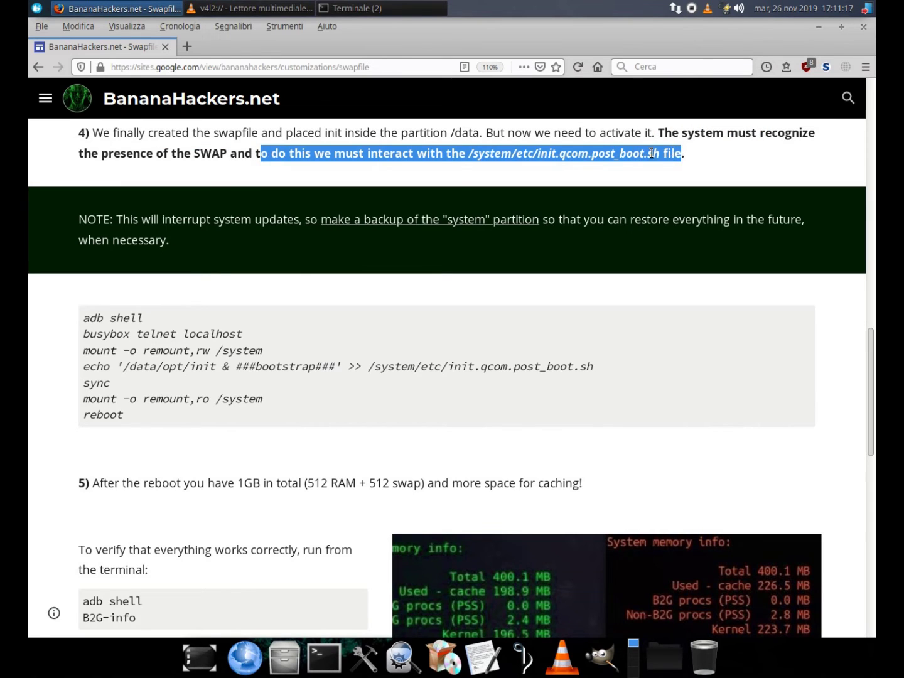
pyautogui.click(197, 204)
pyautogui.moveTo(119, 221); pyautogui.dragTo(323, 230)
# Open the linked system partition backup guide, look through its basic commands and backup subpages, and close it.
pyautogui.click(369, 228)
pyautogui.click(369, 228)
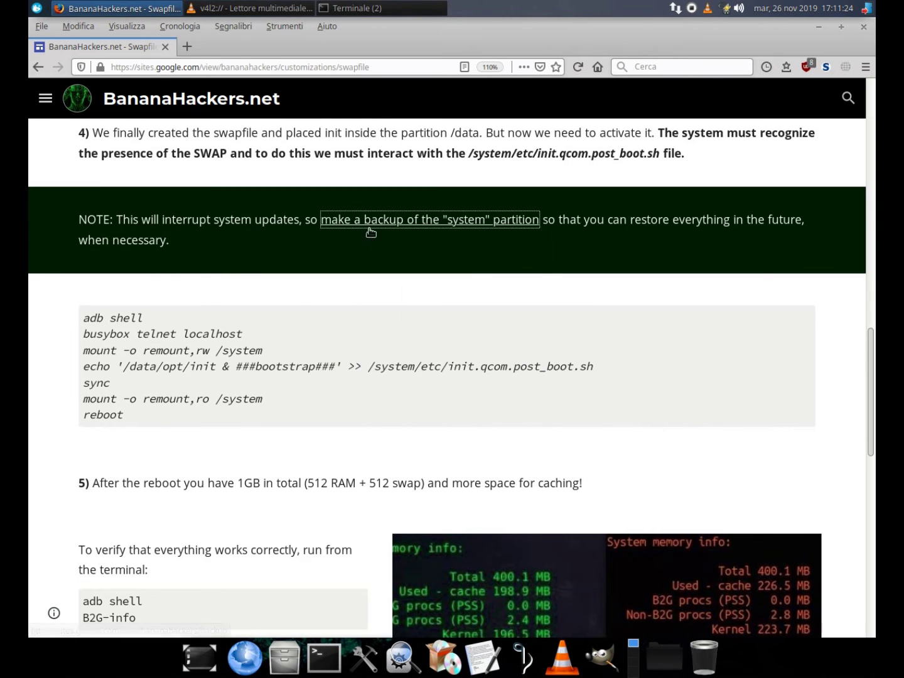
pyautogui.click(266, 48)
pyautogui.moveTo(386, 163); pyautogui.dragTo(503, 169)
pyautogui.click(503, 168)
pyautogui.scroll(-5, 417, 279)
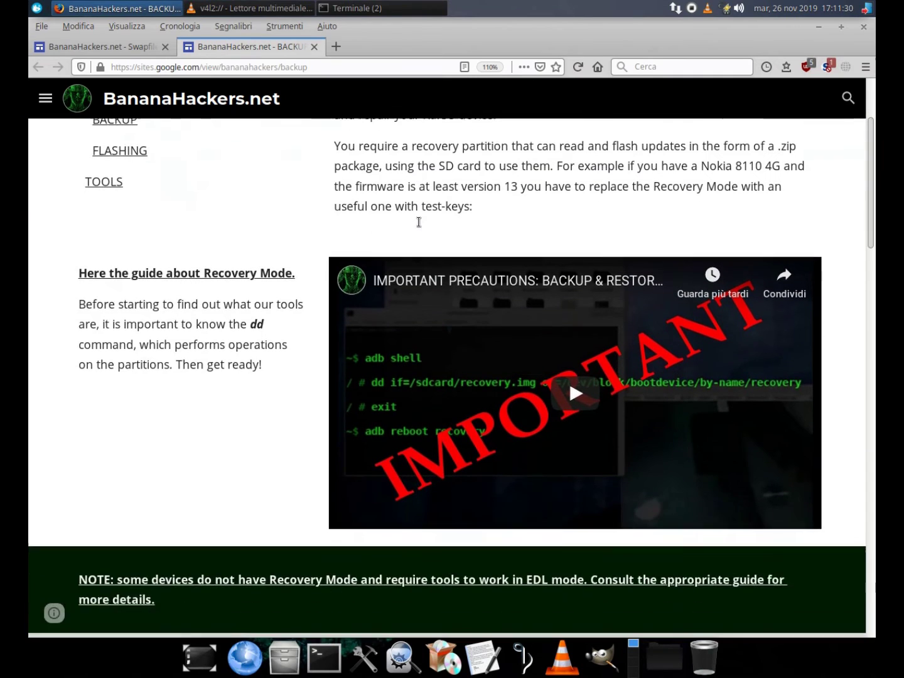
pyautogui.scroll(-10, 456, 427)
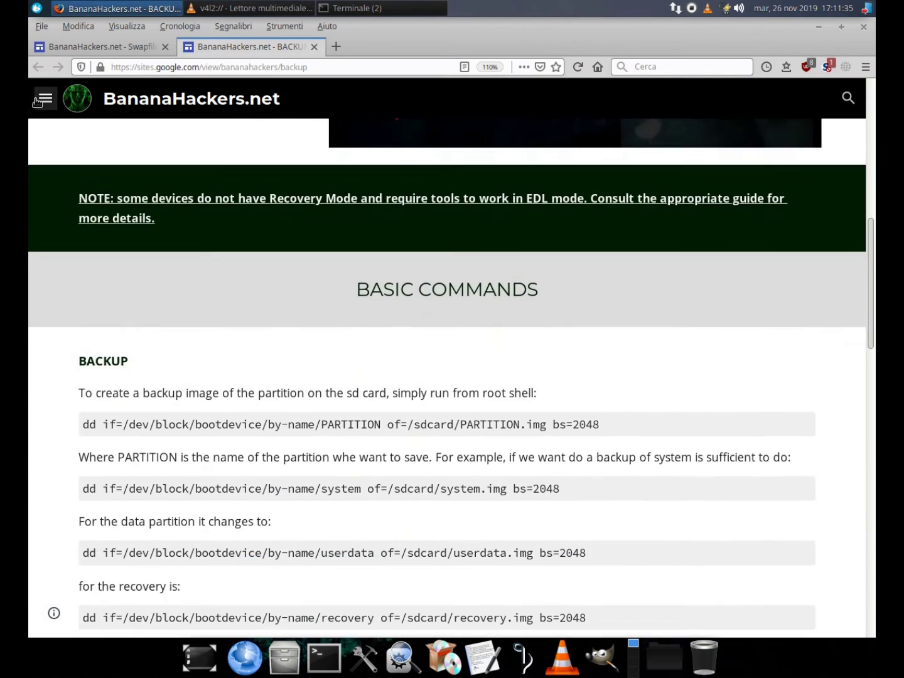
pyautogui.click(39, 101)
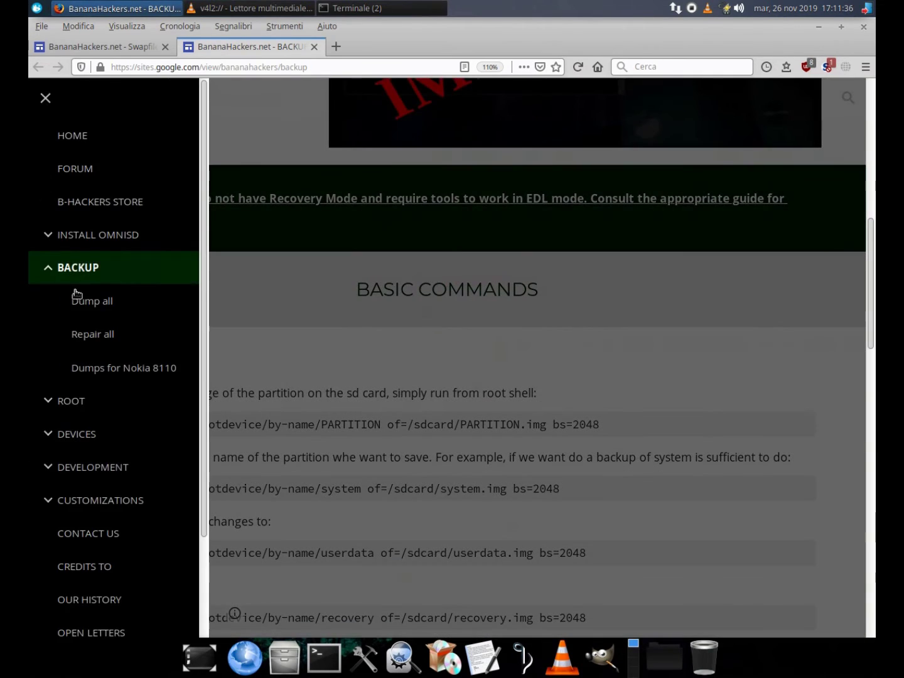
pyautogui.click(45, 98)
pyautogui.click(315, 46)
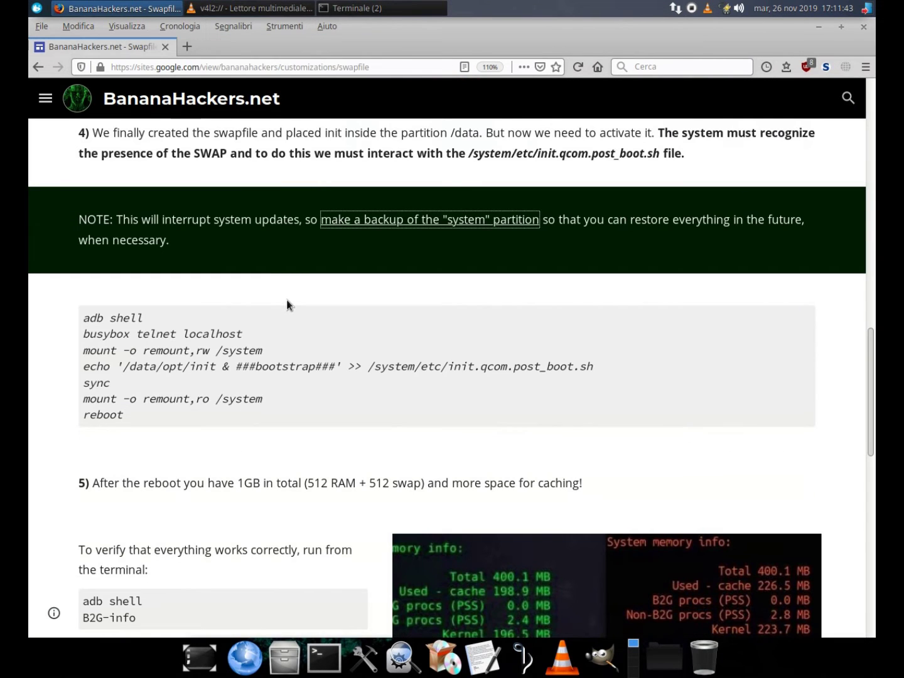
# Copy the guide's command echo '/data/opt/init & ###bootstrap###' >> /system/etc/init.qcom.post_boot.sh.
pyautogui.scroll(-2, 287, 299)
pyautogui.scroll(-1, 286, 299)
pyautogui.click(357, 10)
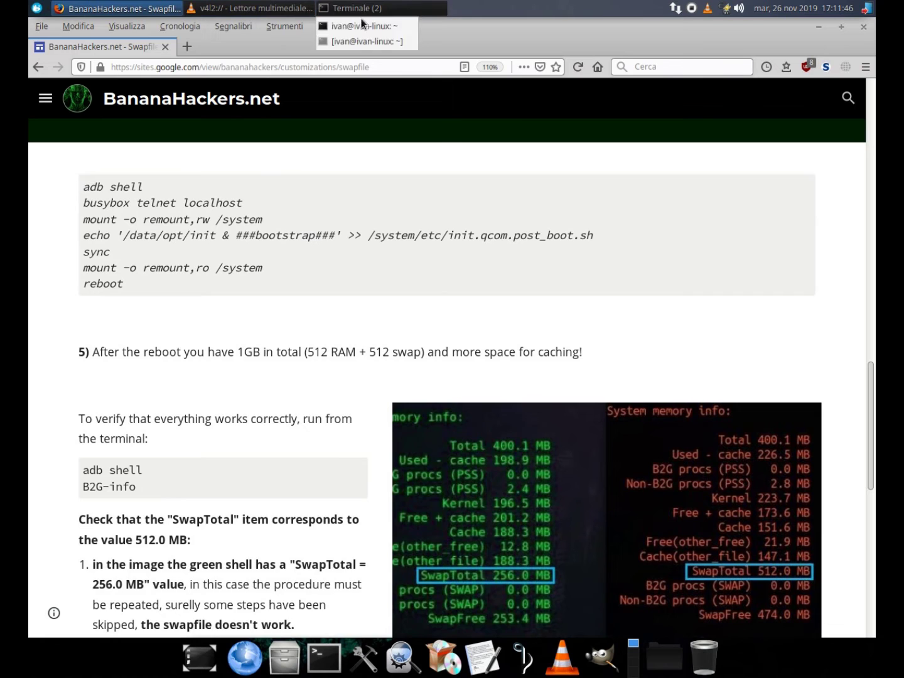
pyautogui.click(362, 25)
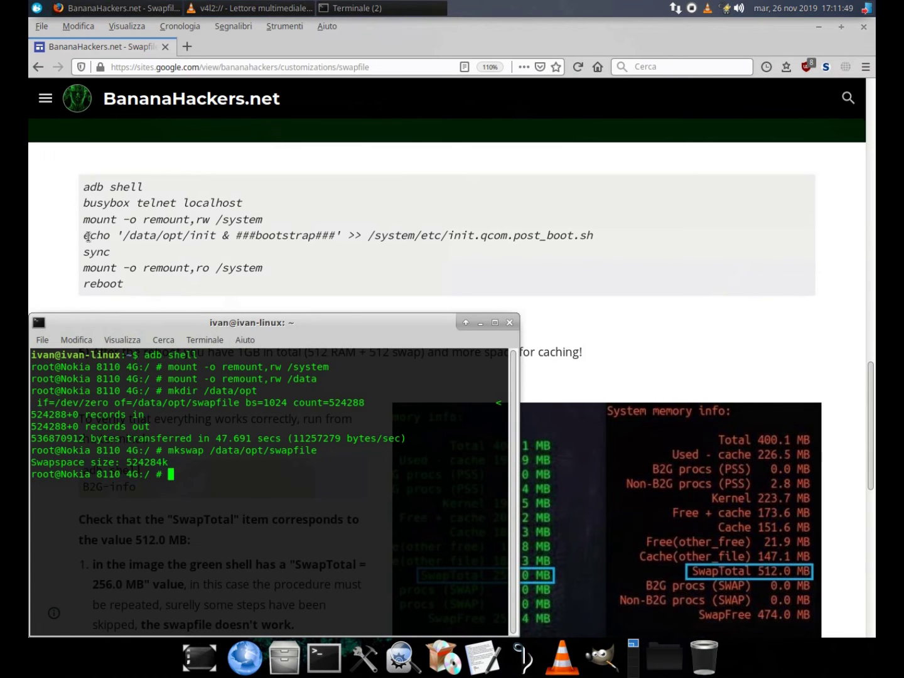
pyautogui.moveTo(84, 235); pyautogui.dragTo(594, 237)
pyautogui.rightClick(591, 238)
pyautogui.click(606, 243)
# Run the copied echo command in the phone's adb shell and flush the pending writes with sync.
pyautogui.click(356, 8)
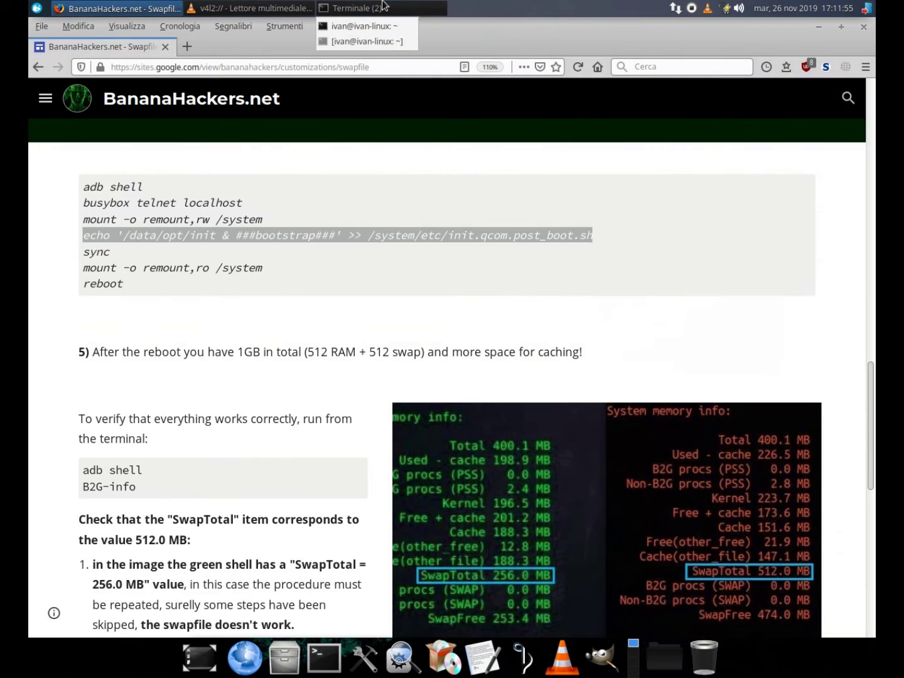
pyautogui.click(353, 27)
pyautogui.rightClick(256, 512)
pyautogui.click(289, 410)
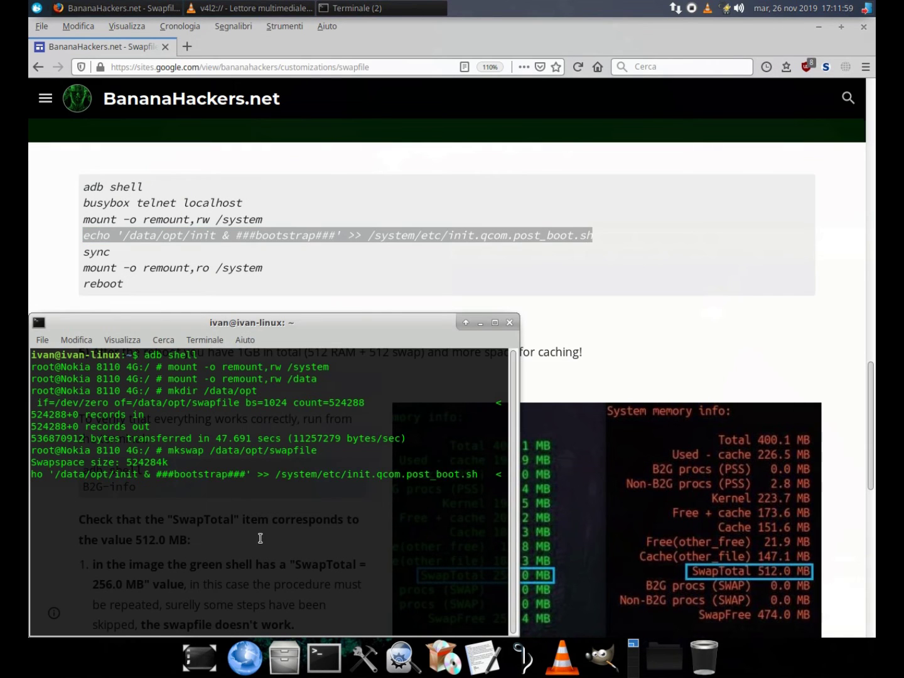
pyautogui.press('Return')
pyautogui.write('sync')
pyautogui.press('Return')
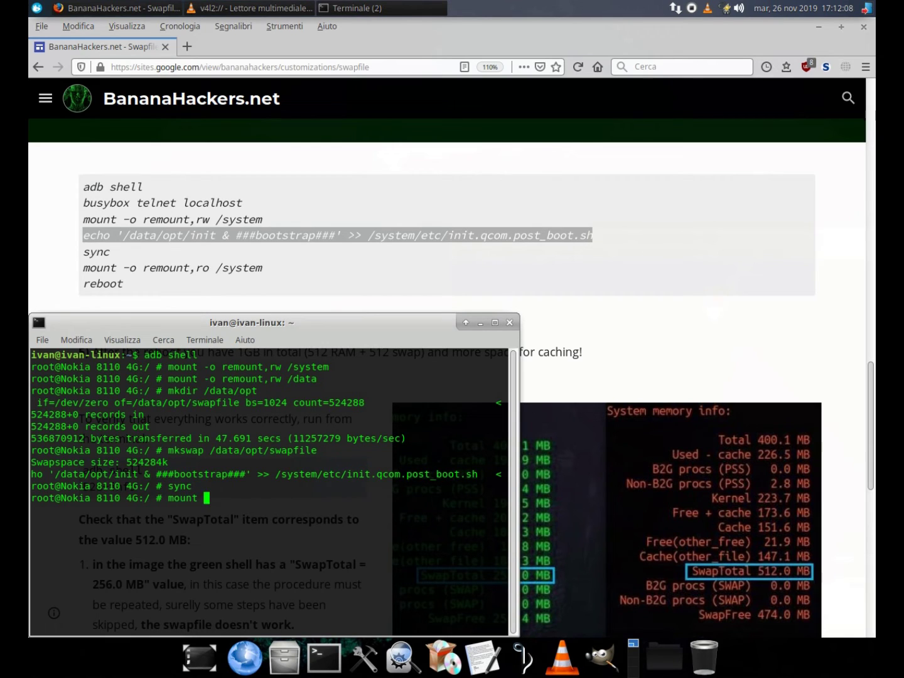
# Remount the system partition as read-only with mount -o remount,ro /system and reboot the phone.
pyautogui.write('mount -o remount,ro /')
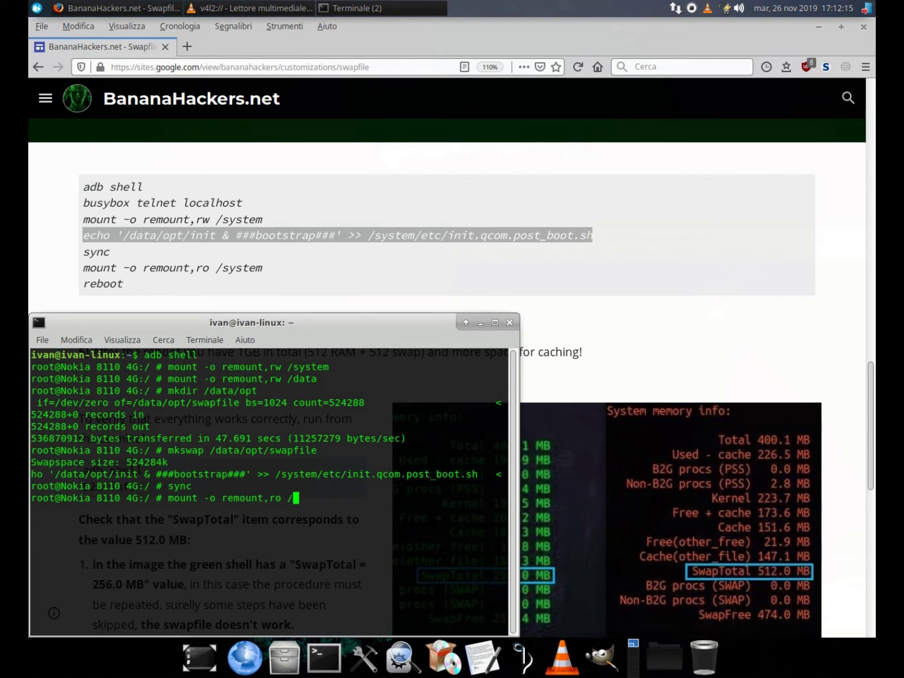
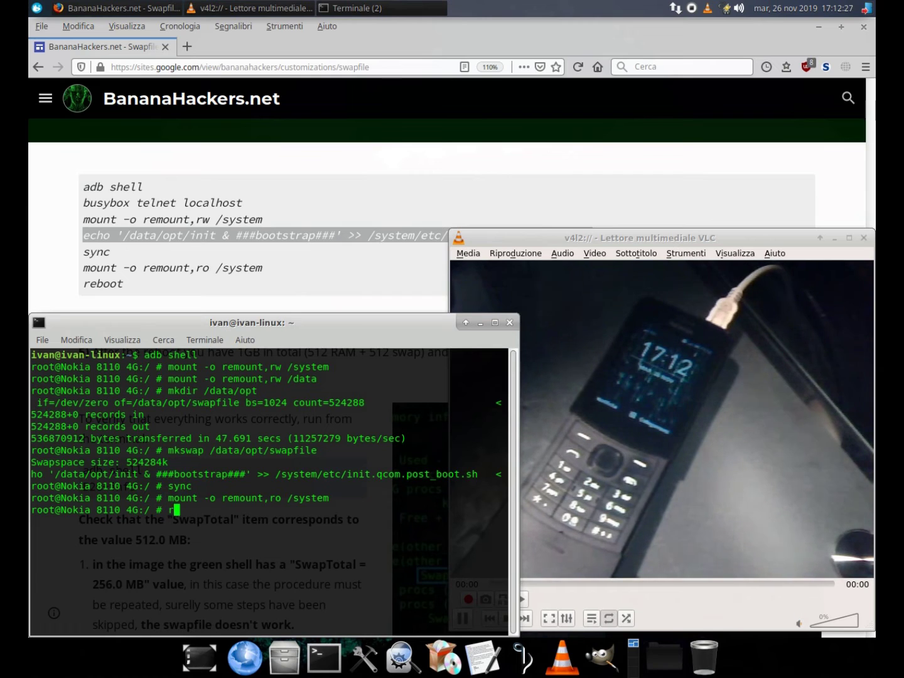
pyautogui.press('Return')
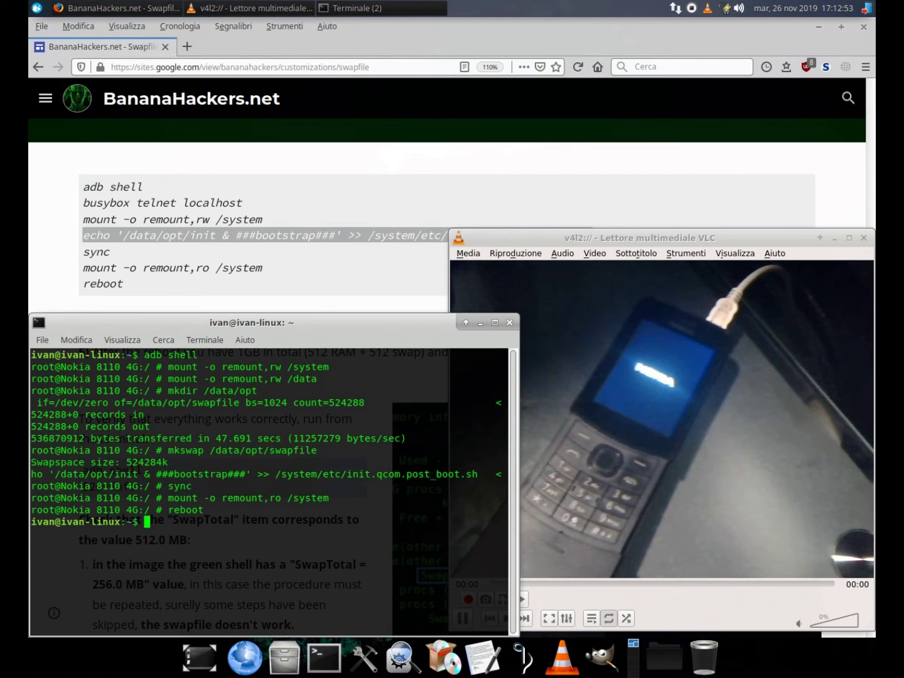
# Bring up the terminal with the earlier b2g-info output, examine its SwapTotal line, and close the other terminal window.
pyautogui.click(376, 9)
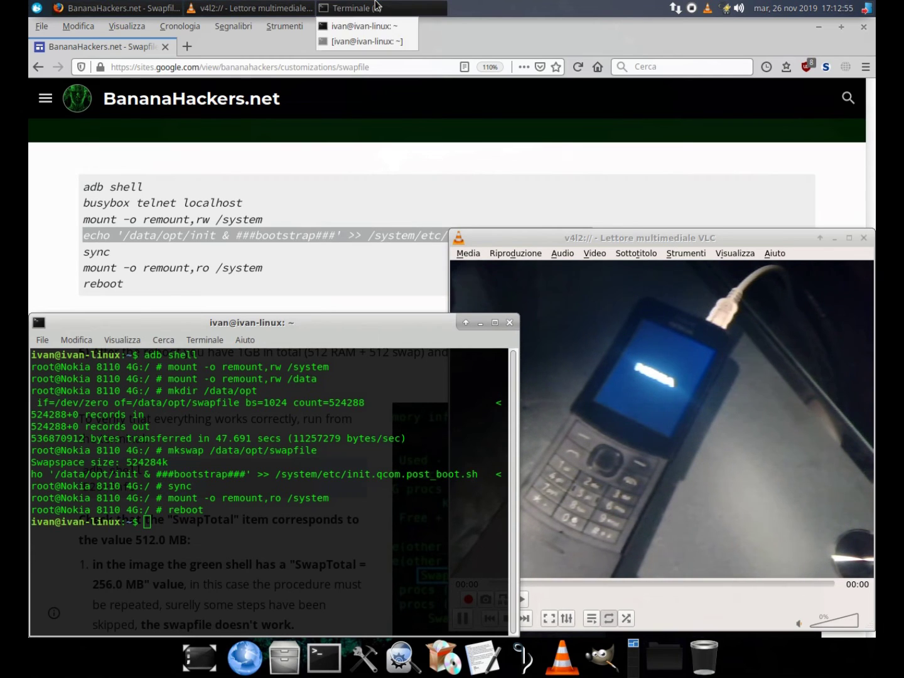
pyautogui.click(344, 26)
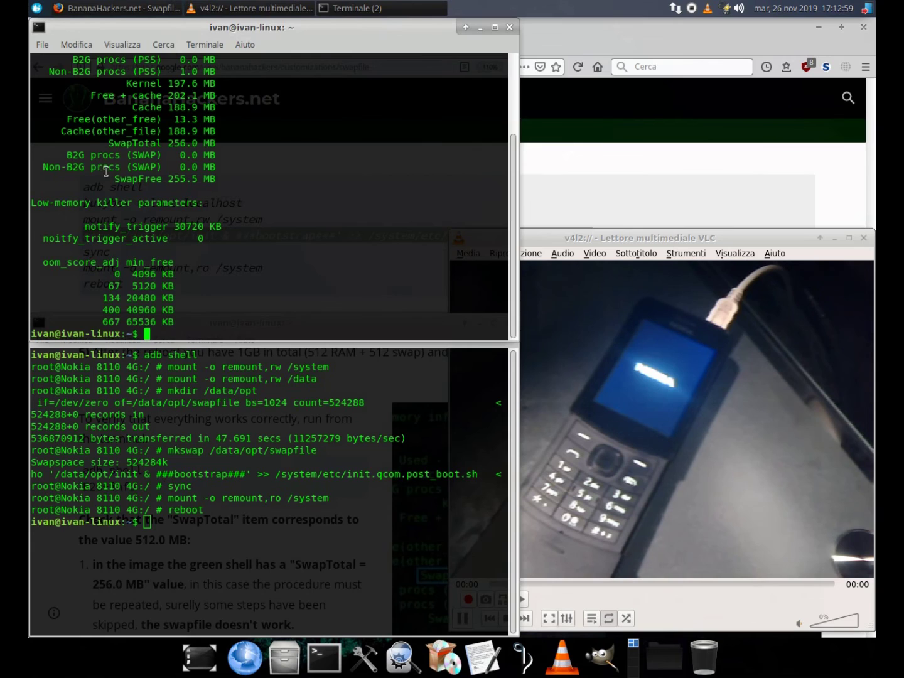
pyautogui.moveTo(107, 141); pyautogui.dragTo(227, 141)
pyautogui.click(229, 141)
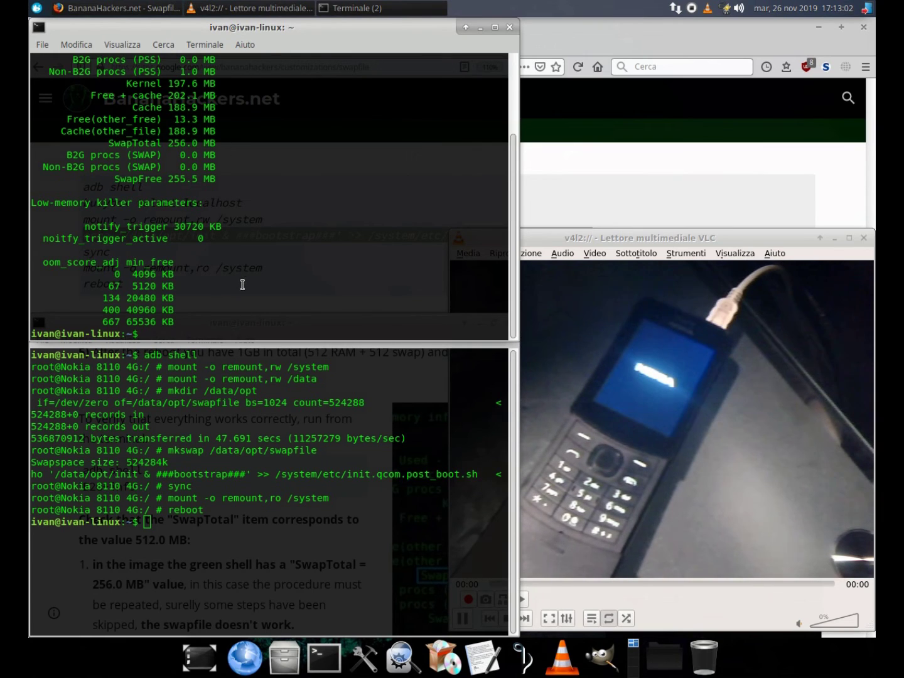
pyautogui.click(274, 452)
pyautogui.click(508, 323)
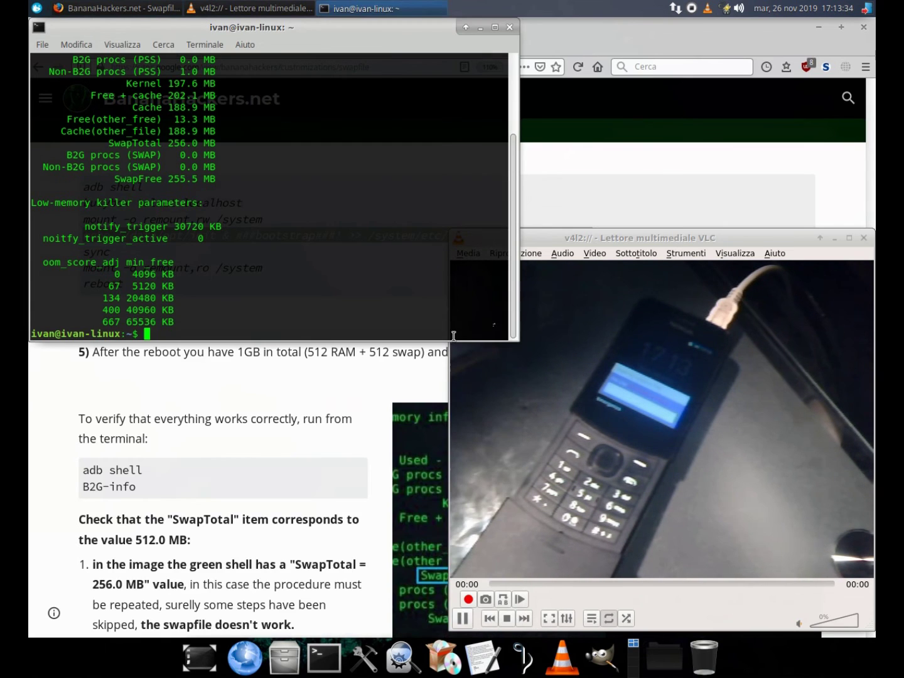
# Read the guide's instructions for verifying the SwapTotal value against the earlier b2g-info output.
pyautogui.scroll(-5, 207, 481)
pyautogui.scroll(1, 206, 481)
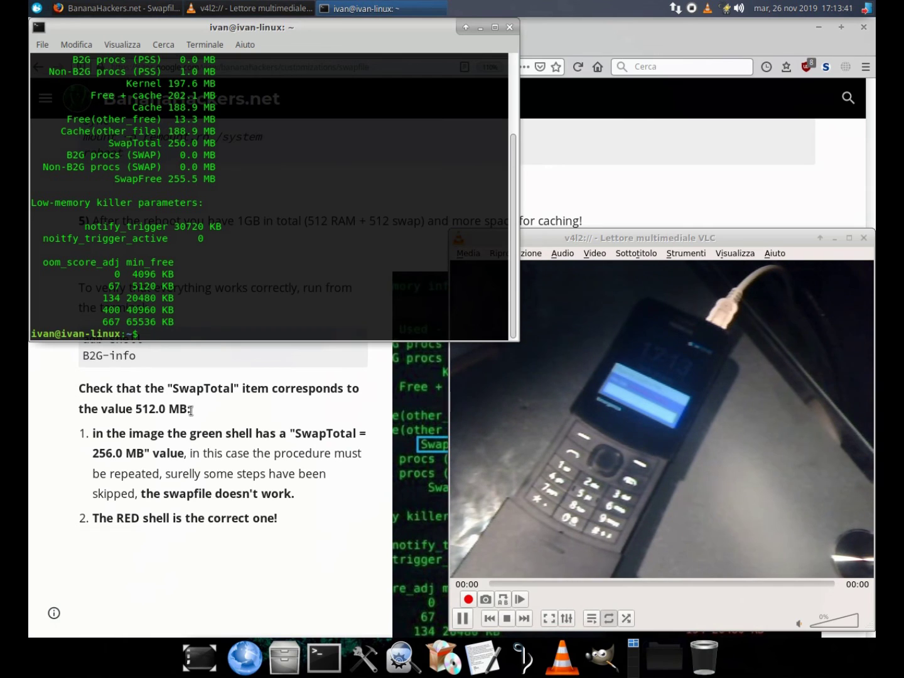
pyautogui.scroll(2, 143, 406)
pyautogui.tripleClick(161, 142)
pyautogui.click(213, 298)
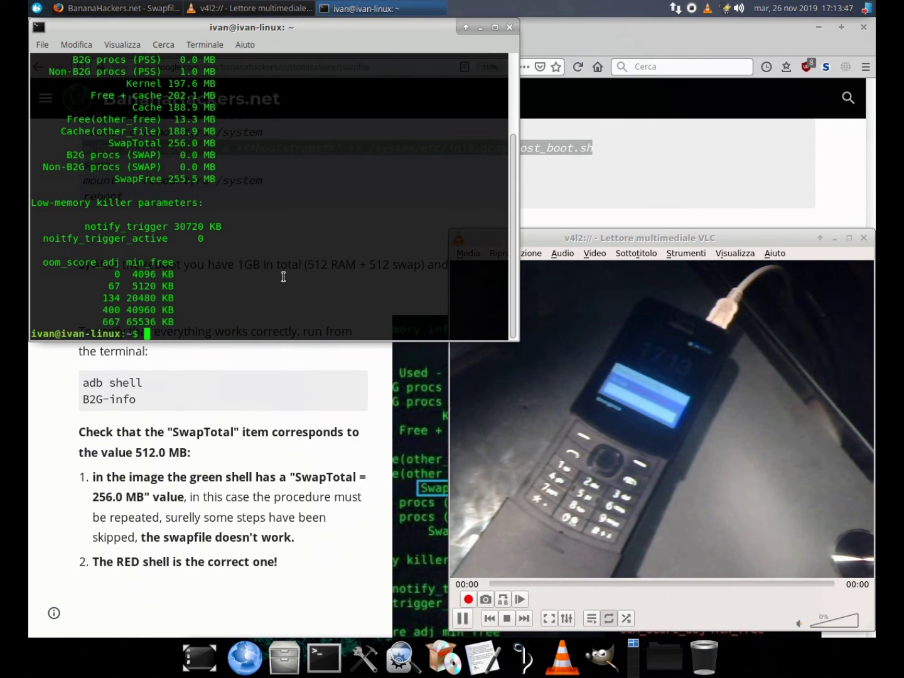
# Run adb shell b2g-info in the maximized terminal and compare its SwapTotal value with the earlier output.
pyautogui.click(495, 27)
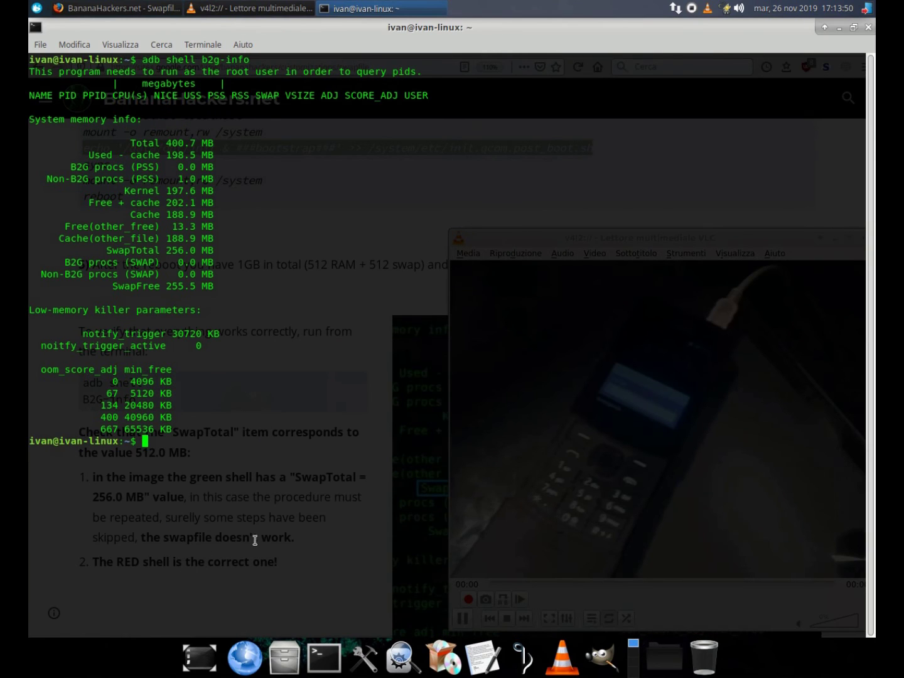
pyautogui.write('adb shell ')
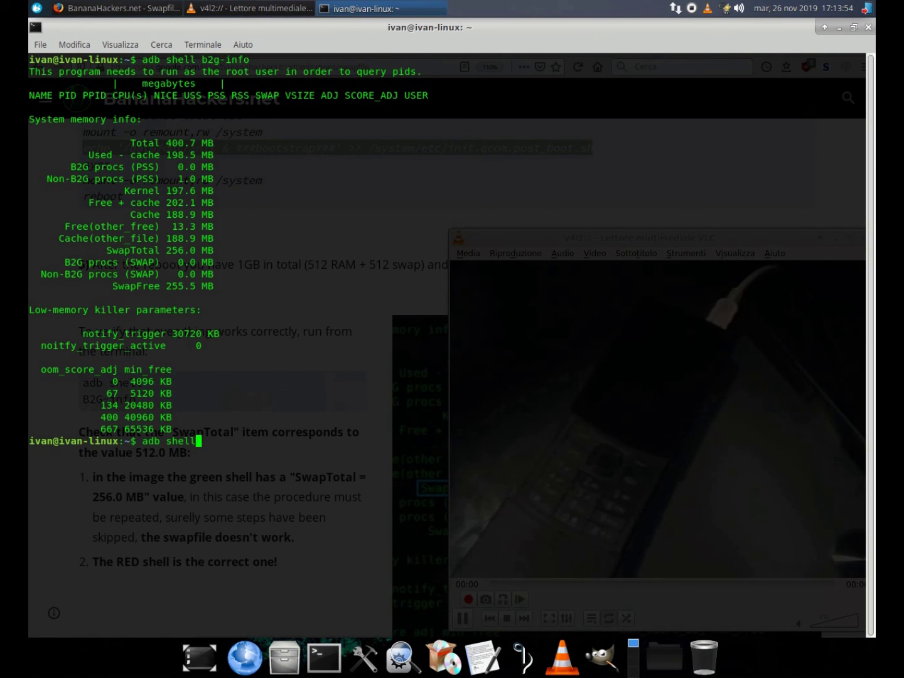
pyautogui.write('b2g-info')
pyautogui.press('Return')
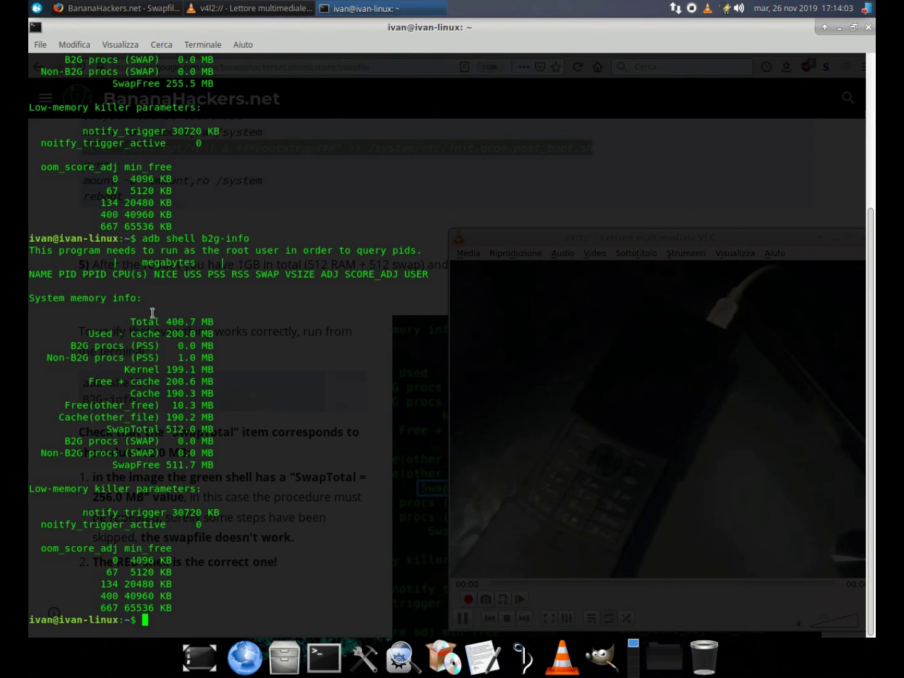
pyautogui.scroll(3, 211, 366)
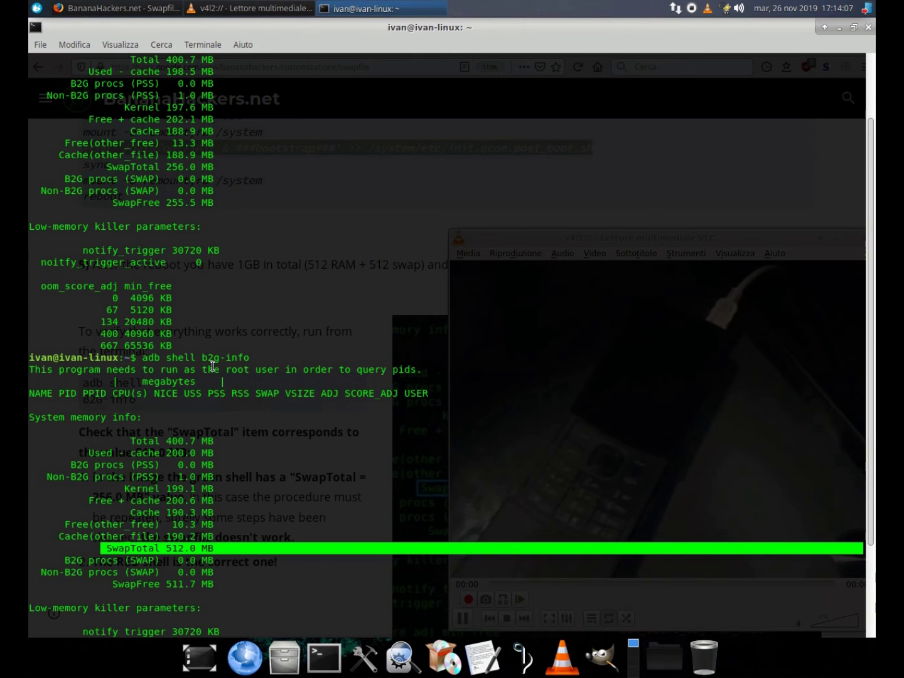
pyautogui.moveTo(108, 165); pyautogui.dragTo(224, 166)
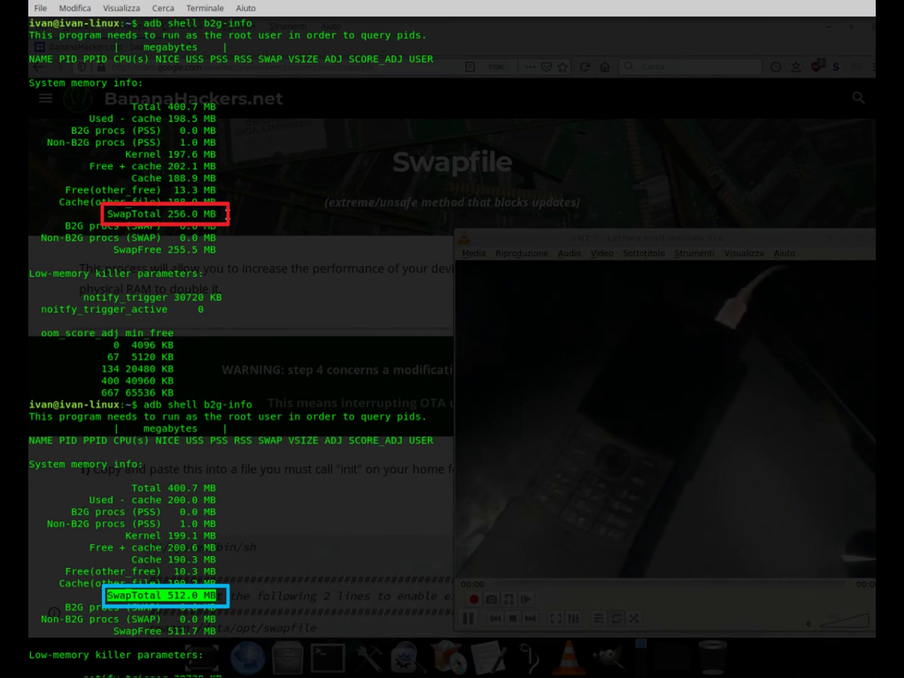